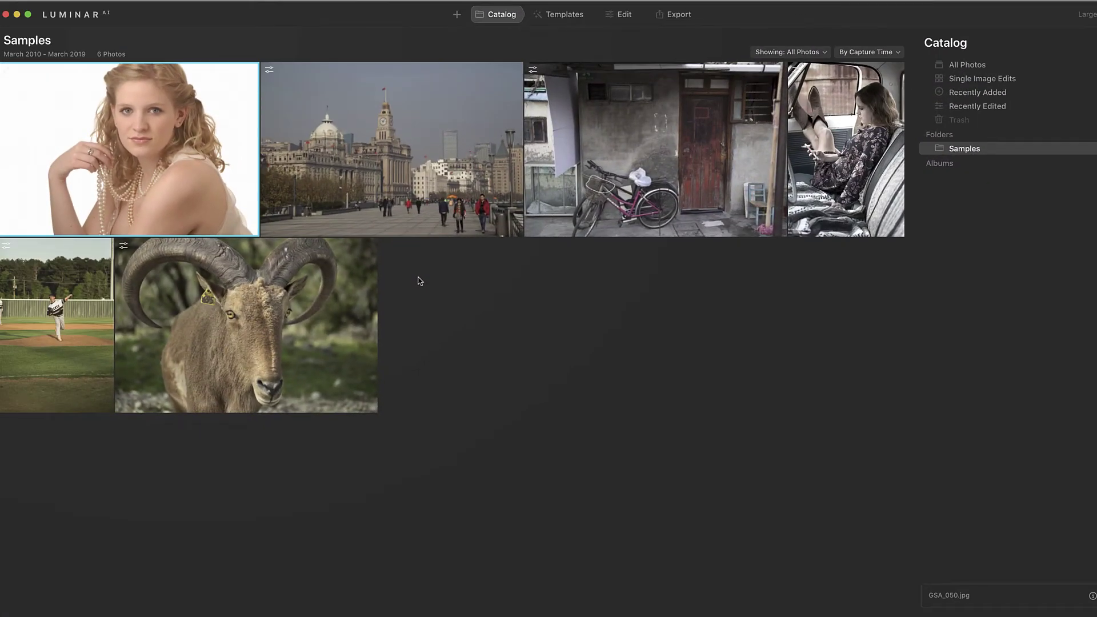
# Open the GSA_050.jpg portrait in Templates and scroll down to the Portrait collections
pyautogui.click(455, 17)
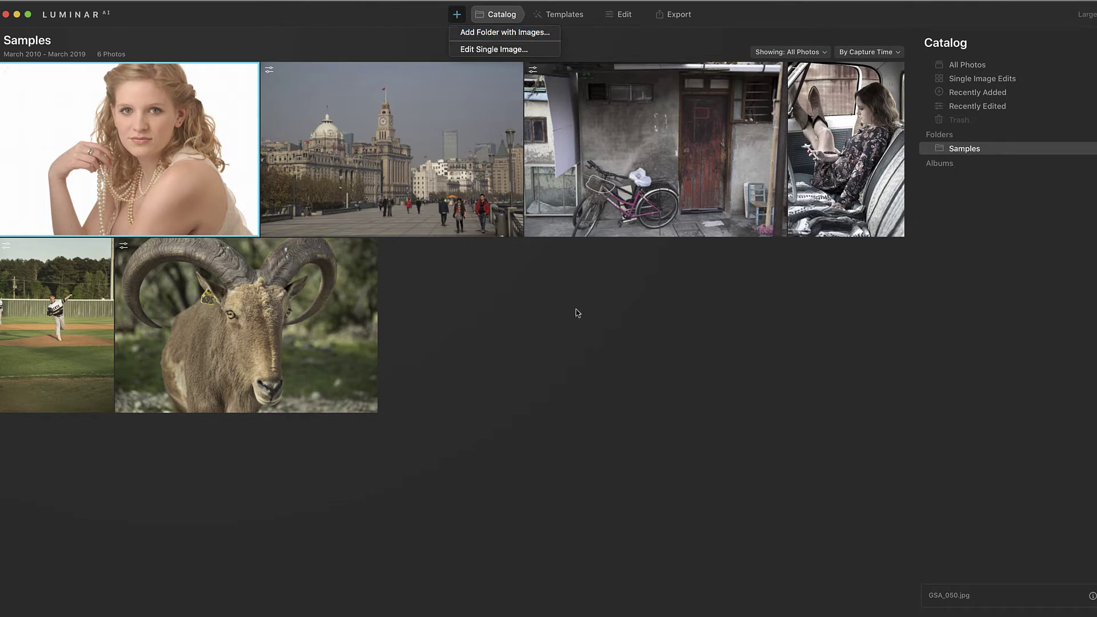
pyautogui.click(743, 285)
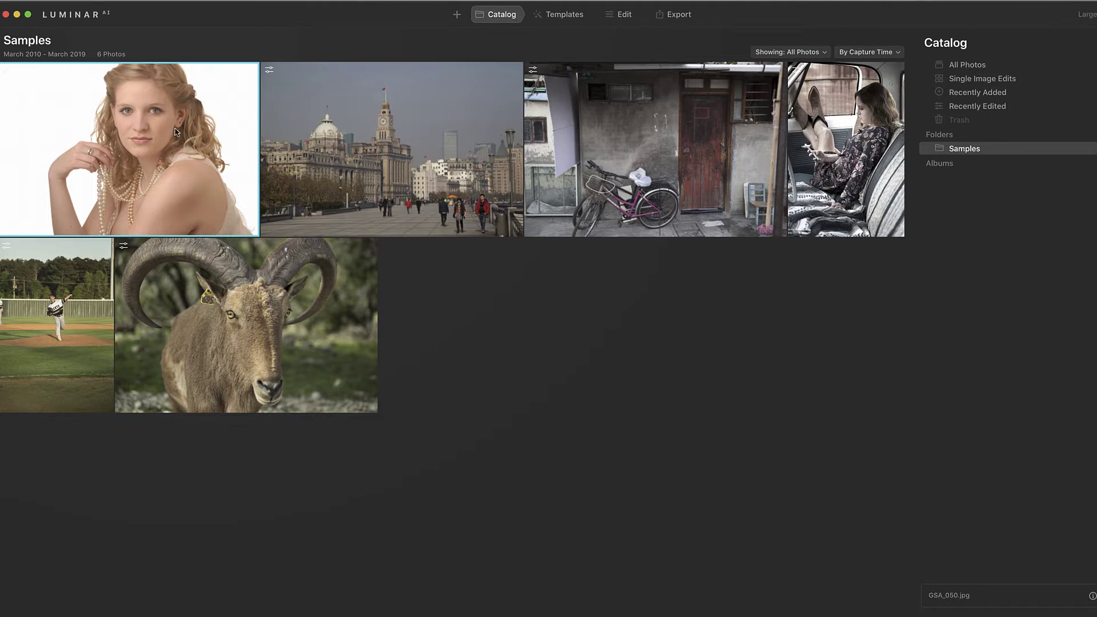
pyautogui.click(560, 15)
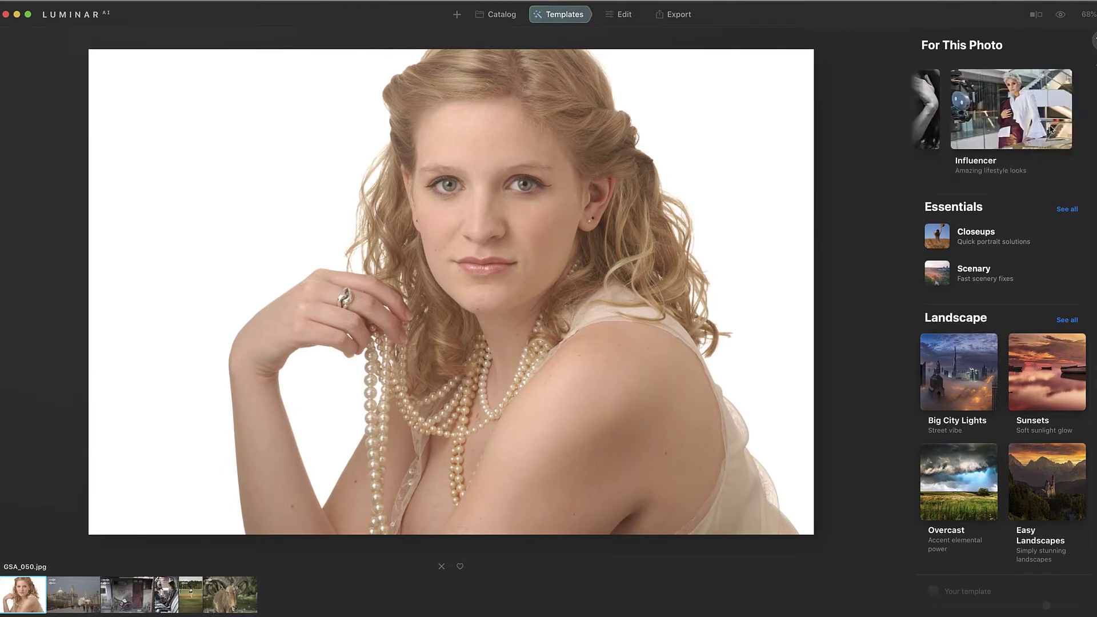
pyautogui.scroll(-5, 1015, 440)
pyautogui.scroll(-8, 1015, 441)
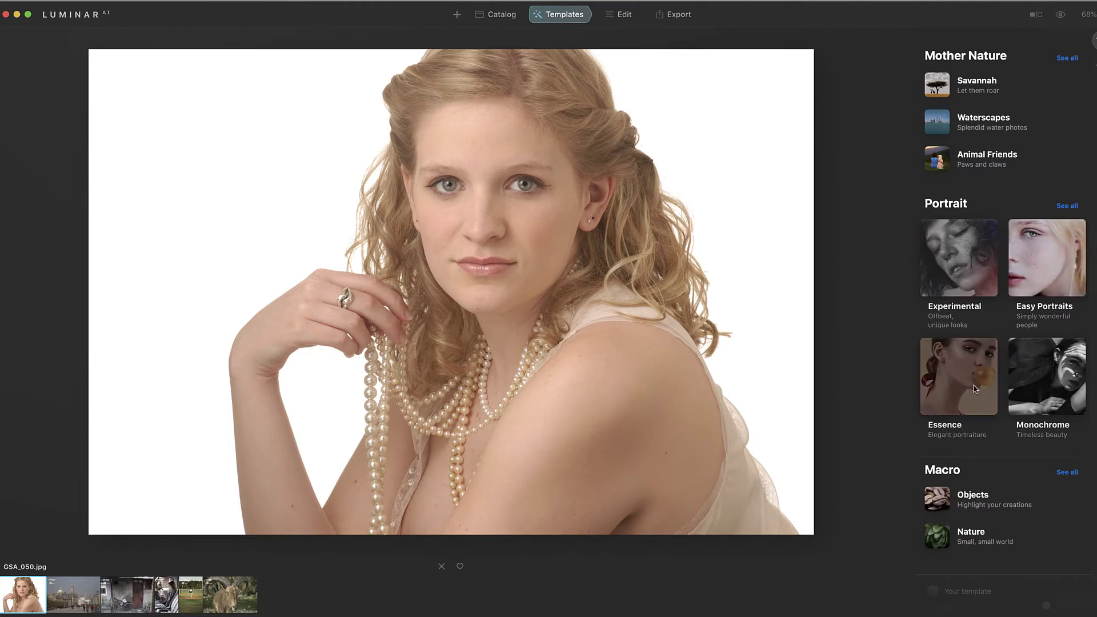
# Apply the Flawless template from the Essence collection, glance at Export, and return to Templates
pyautogui.click(948, 397)
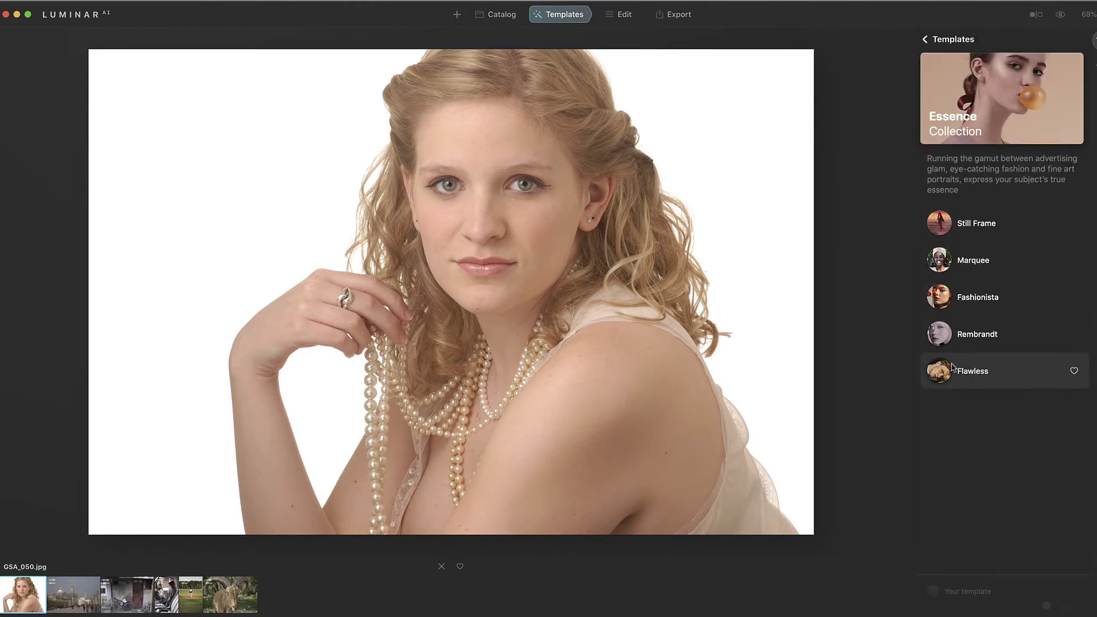
pyautogui.click(944, 372)
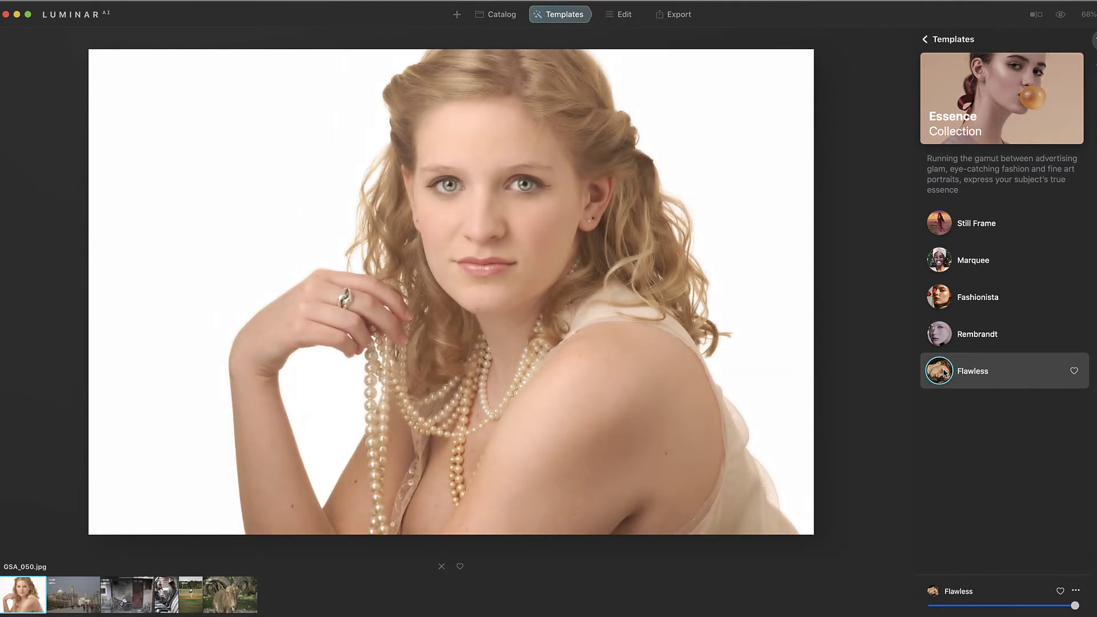
pyautogui.click(672, 18)
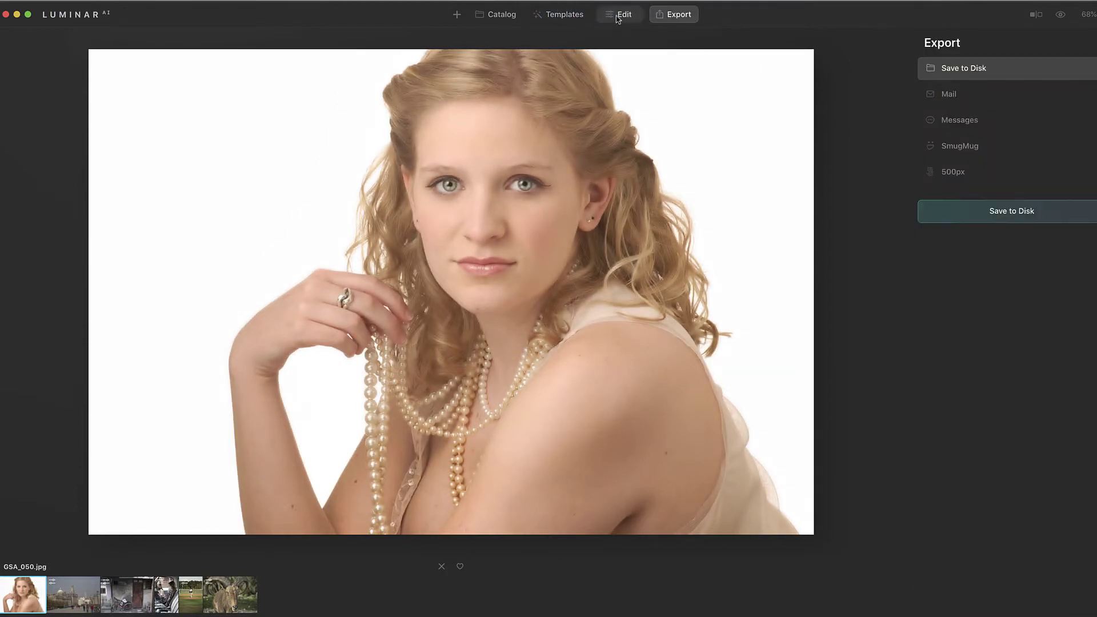
pyautogui.click(572, 17)
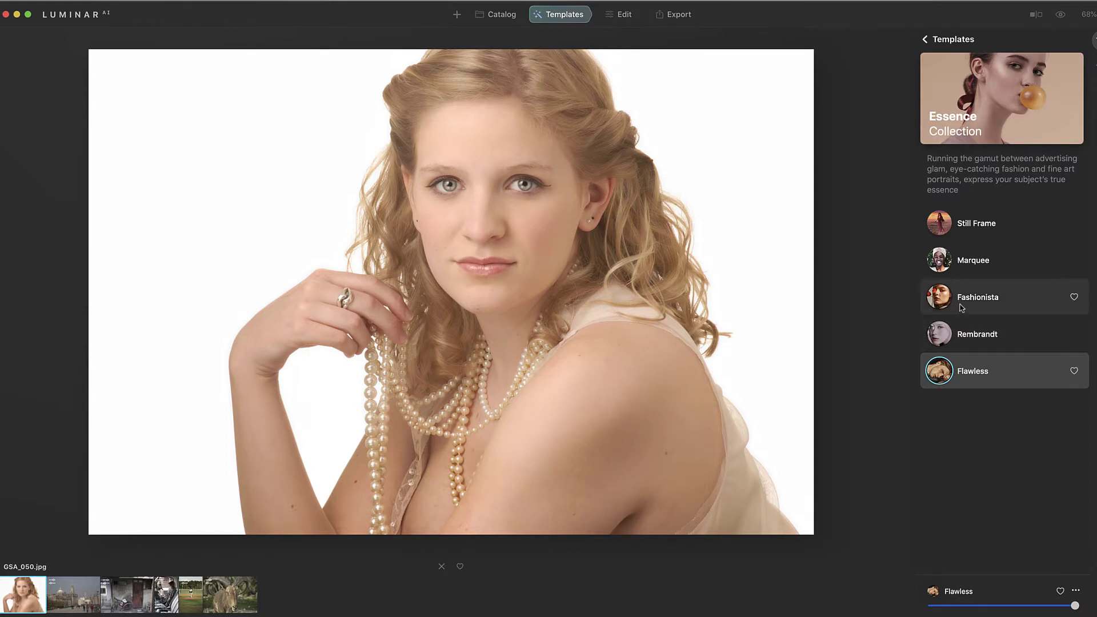
# Try Rembrandt, switch to the warmer Marquee template, and compare before and after
pyautogui.click(947, 331)
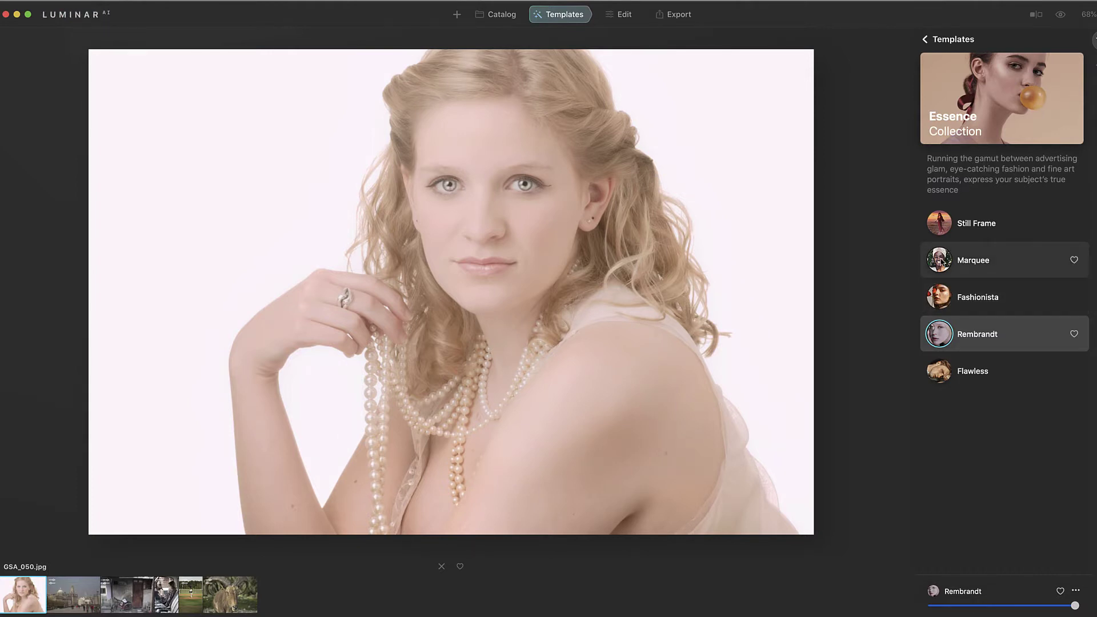
pyautogui.click(943, 263)
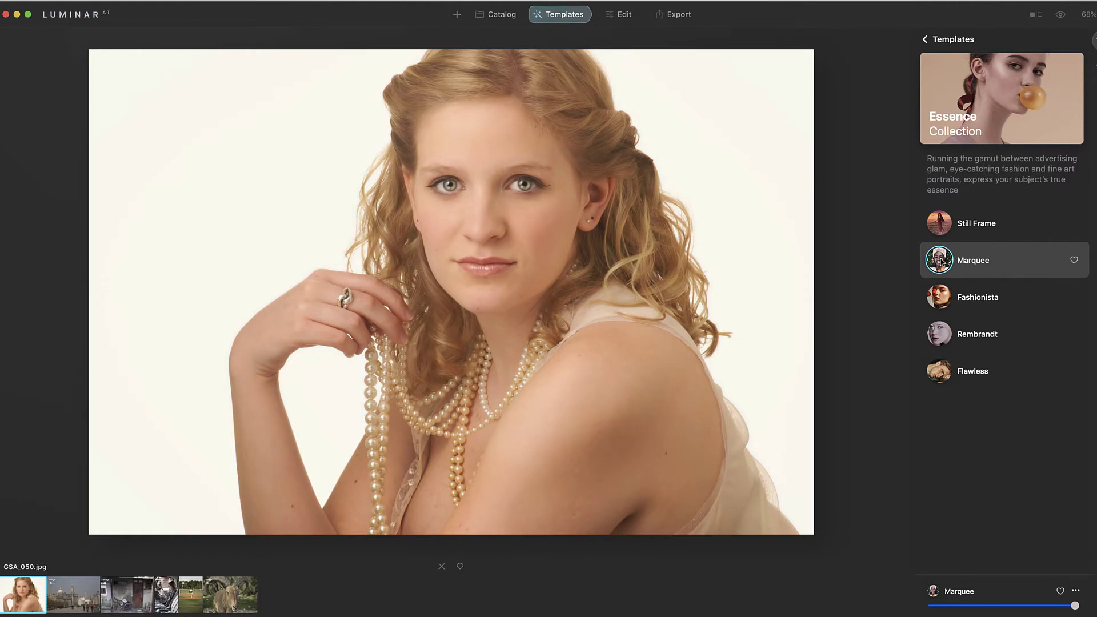
pyautogui.click(1036, 14)
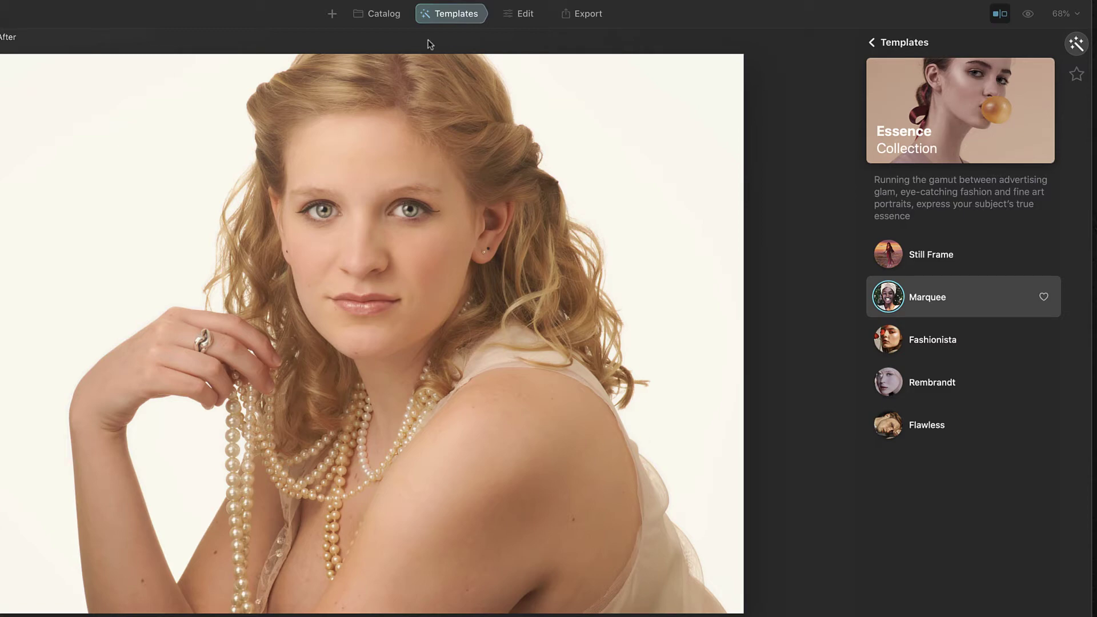
# Step through Catalog, Templates and Export, ending back on the Samples catalog grid
pyautogui.click(373, 16)
pyautogui.click(441, 17)
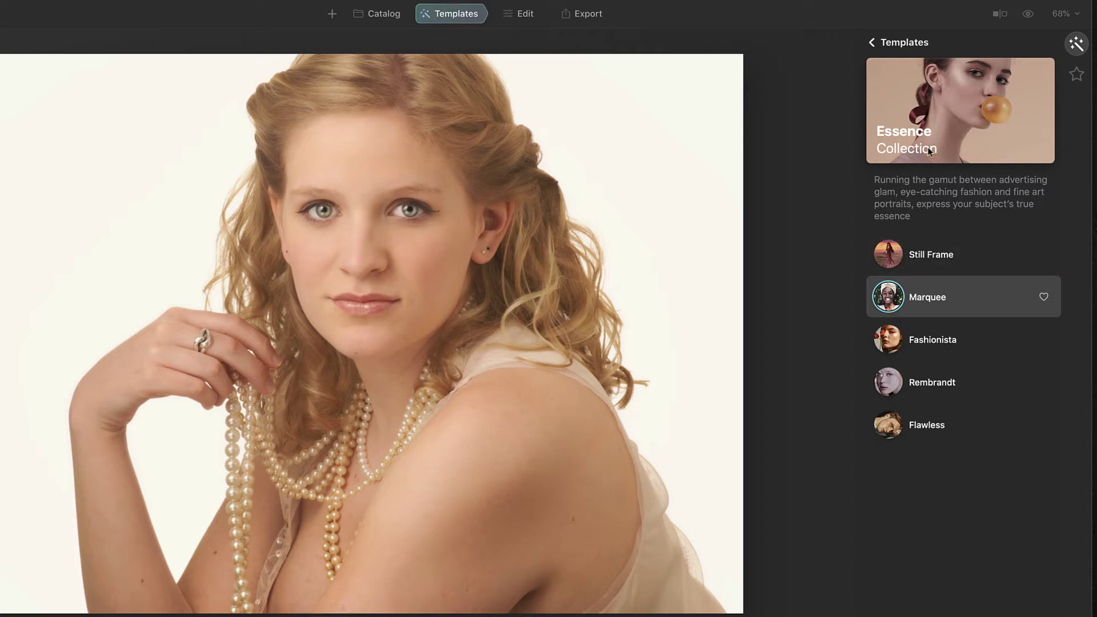
pyautogui.click(602, 21)
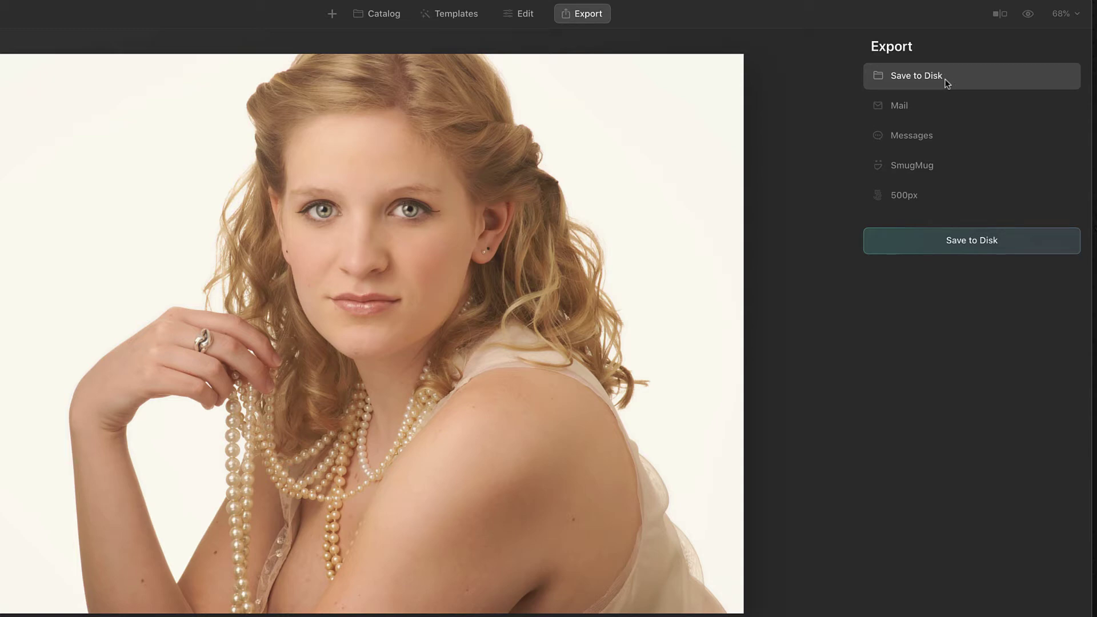
pyautogui.click(383, 14)
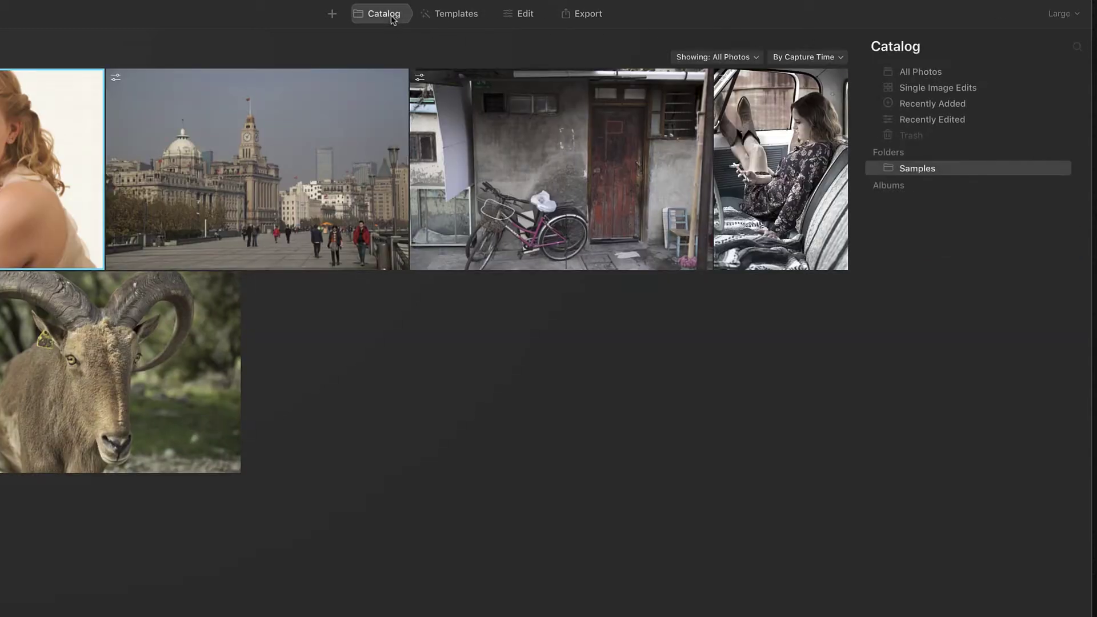
# Open the city waterfront photo and try the Urban Style templates Toronto and Old Town
pyautogui.click(339, 116)
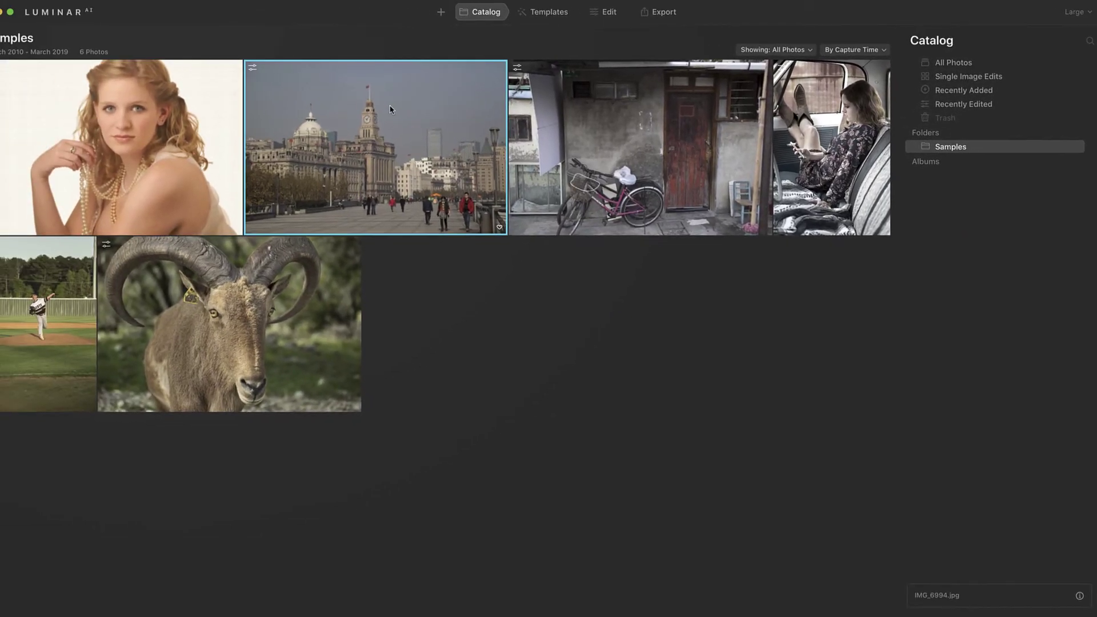
pyautogui.click(539, 11)
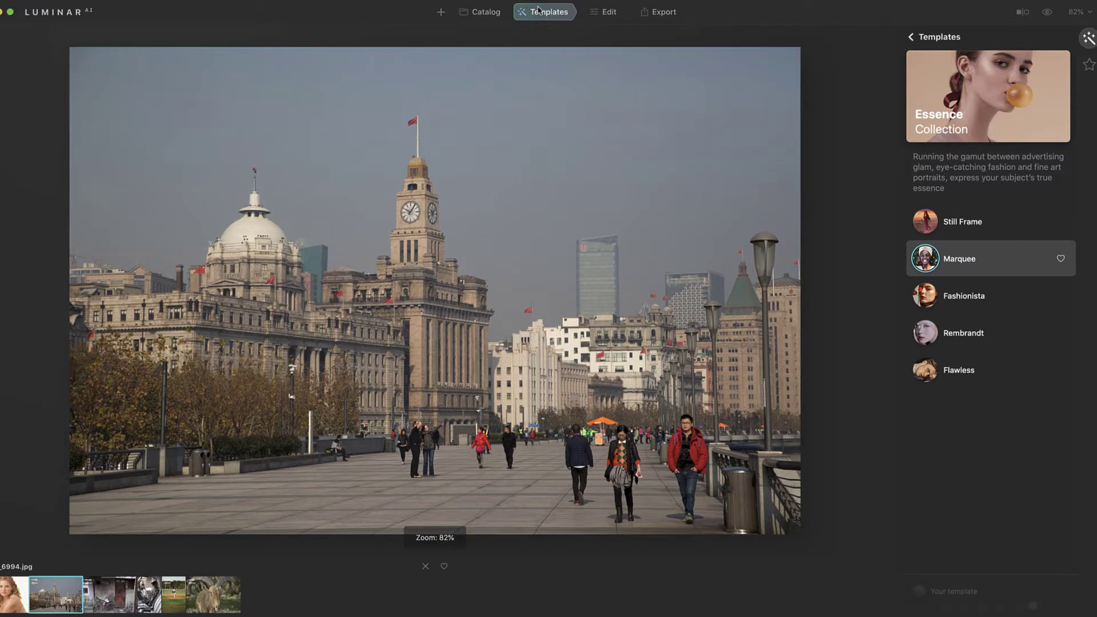
pyautogui.click(942, 38)
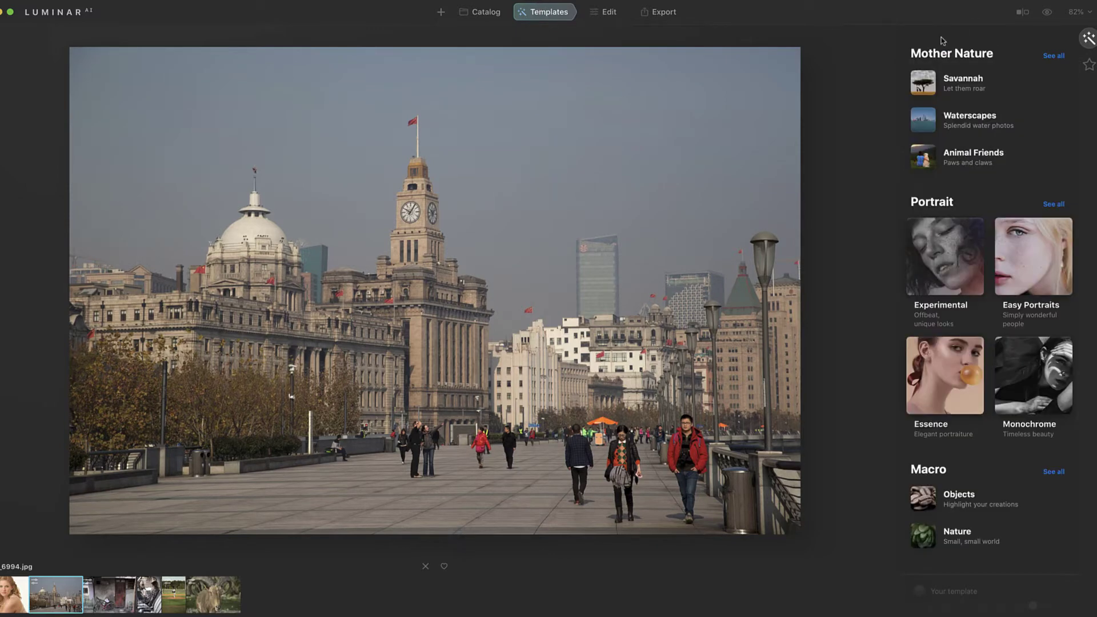
pyautogui.scroll(10, 940, 75)
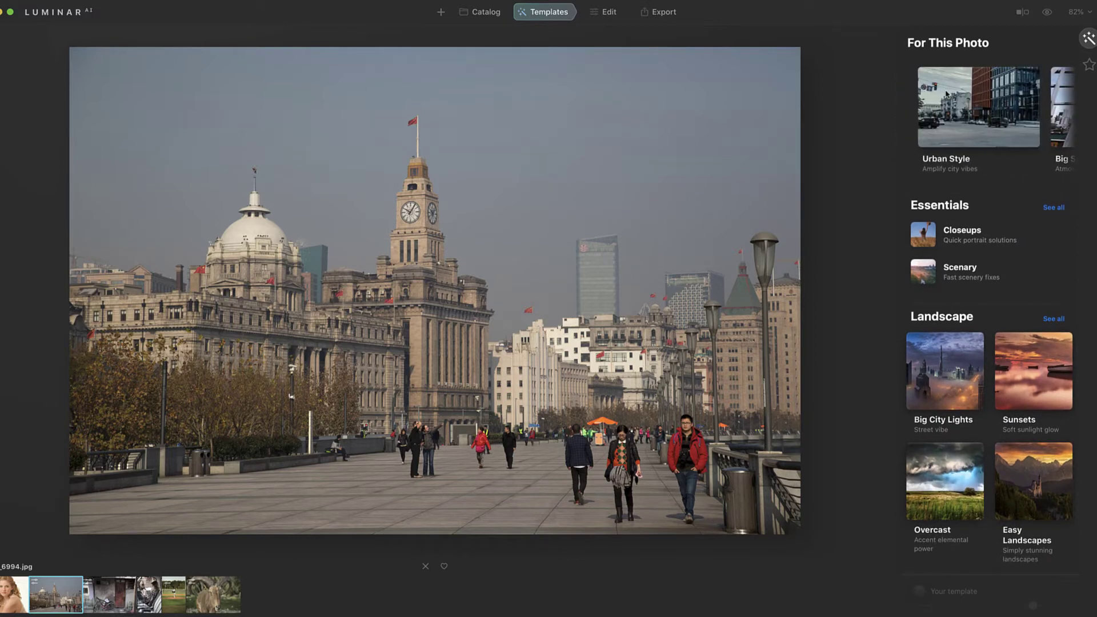
pyautogui.click(944, 107)
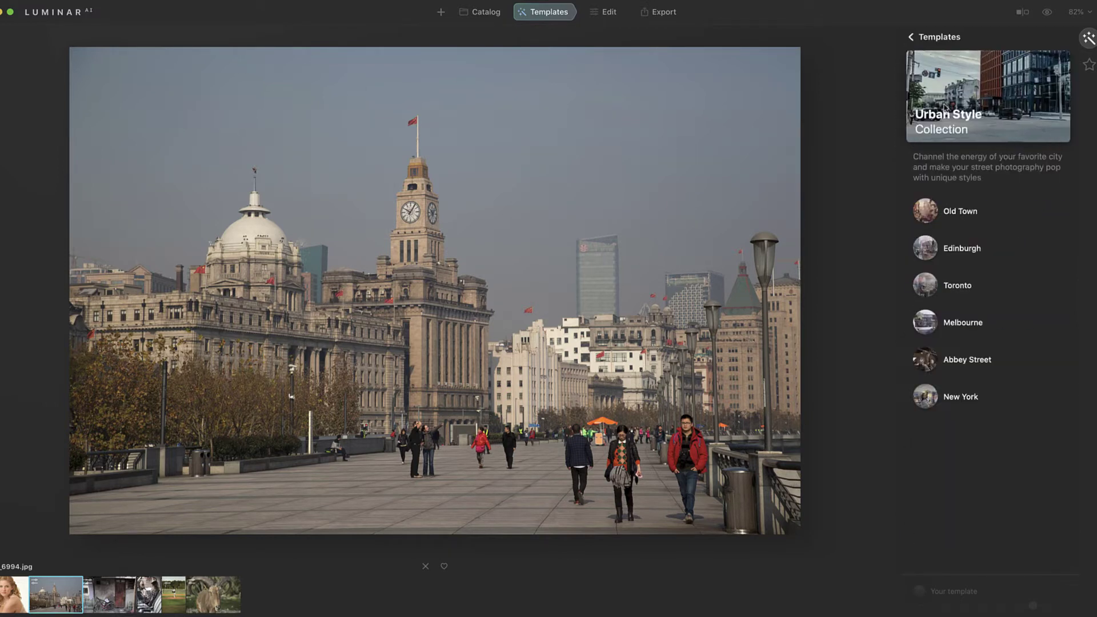
pyautogui.click(930, 286)
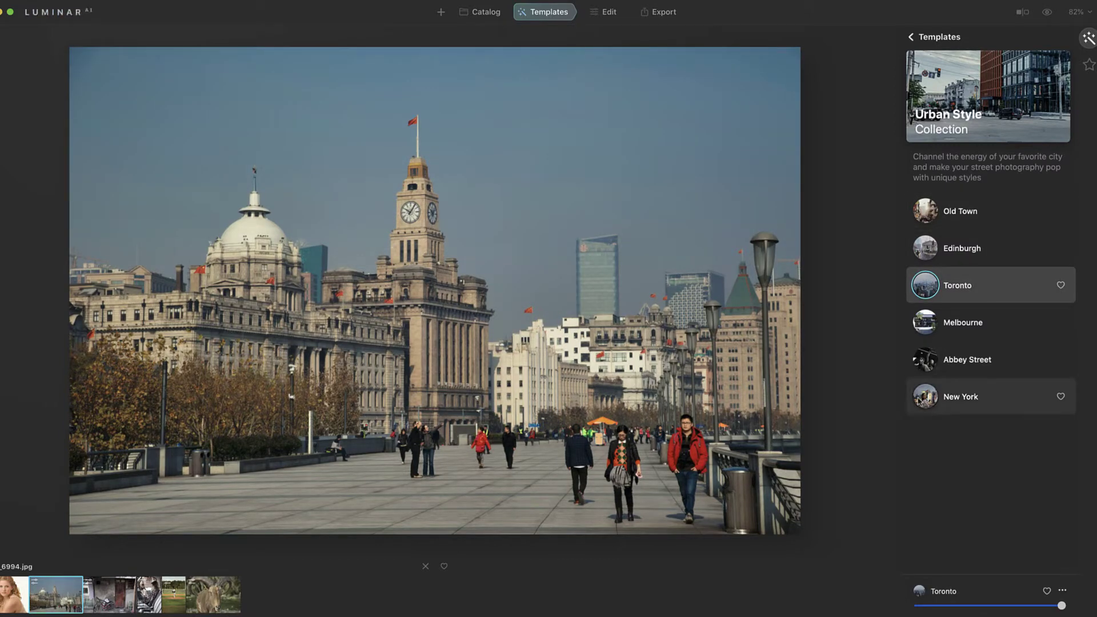
pyautogui.click(935, 223)
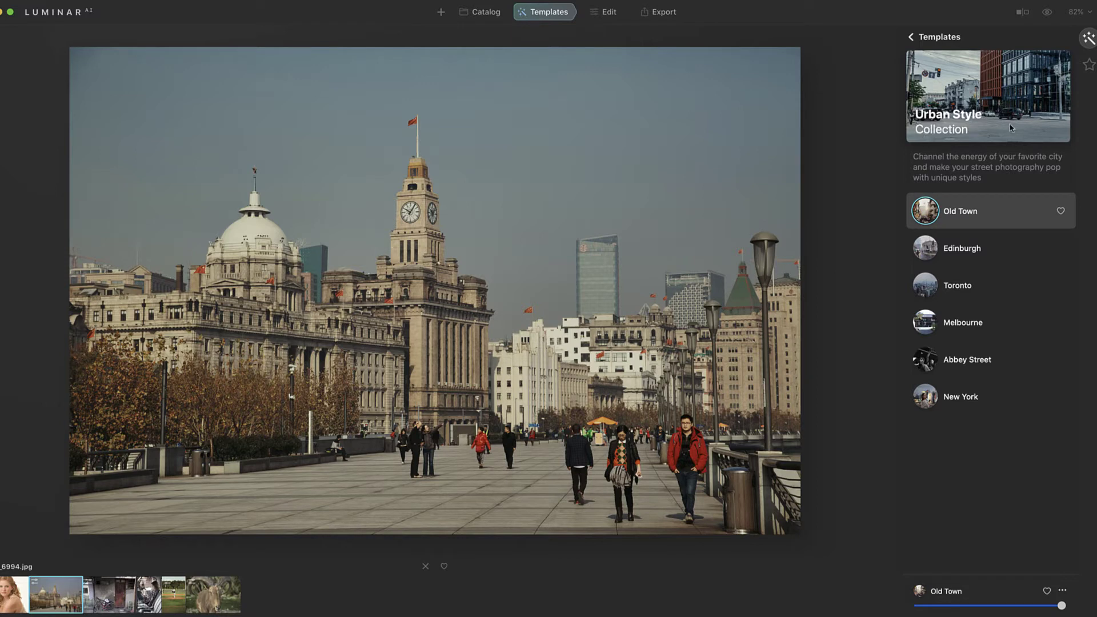
# Apply the Street Theater template from the Big City Lights collection
pyautogui.click(937, 37)
pyautogui.hscroll(5, 995, 130)
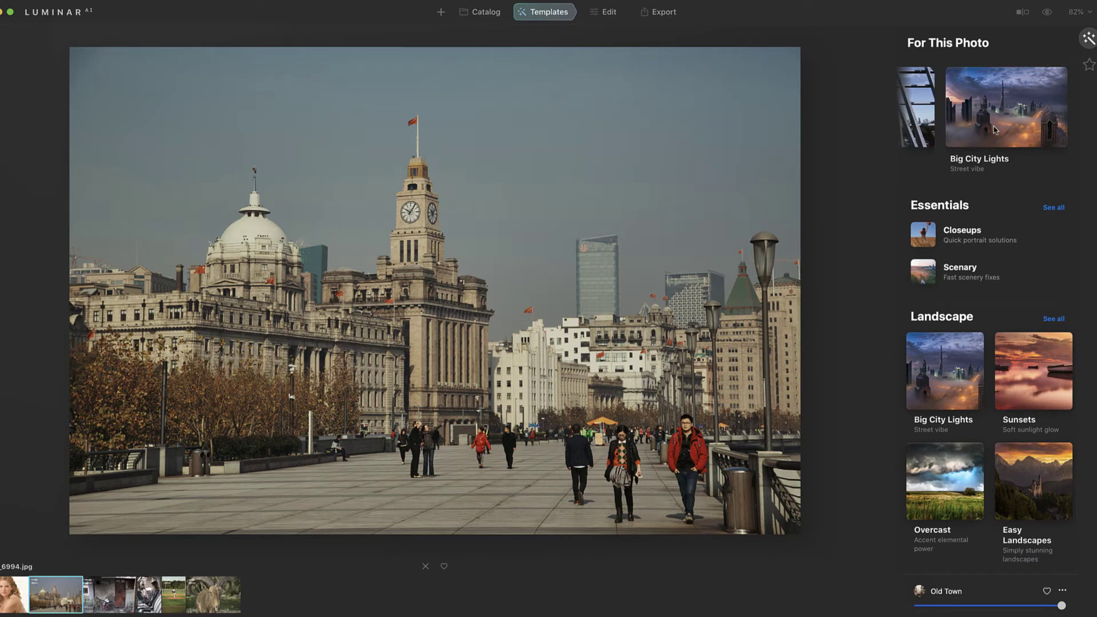
pyautogui.click(994, 130)
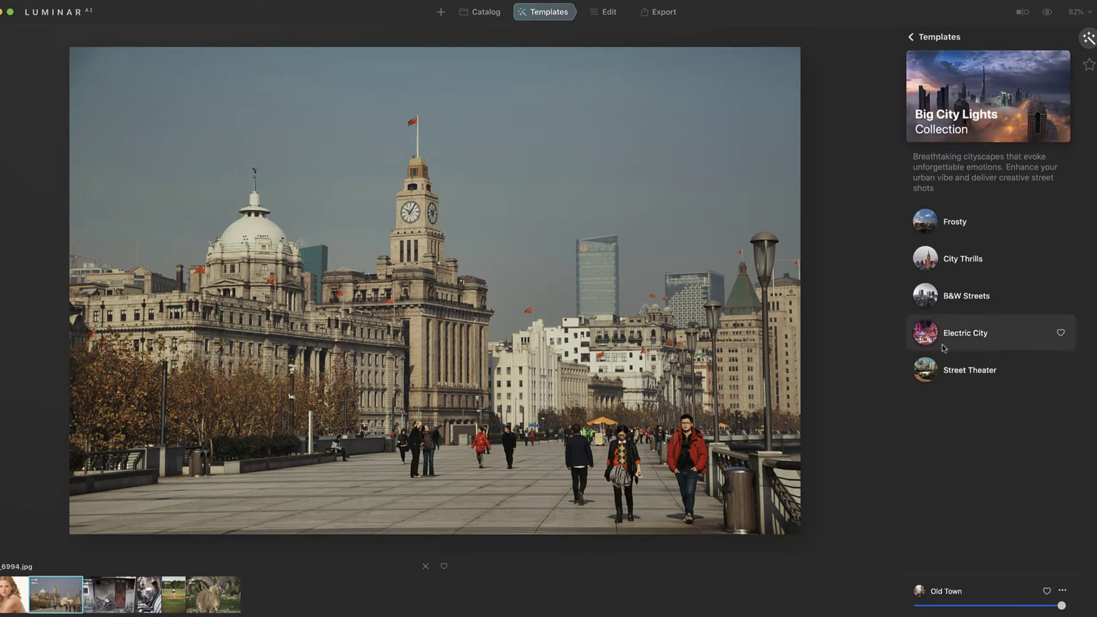
pyautogui.click(926, 378)
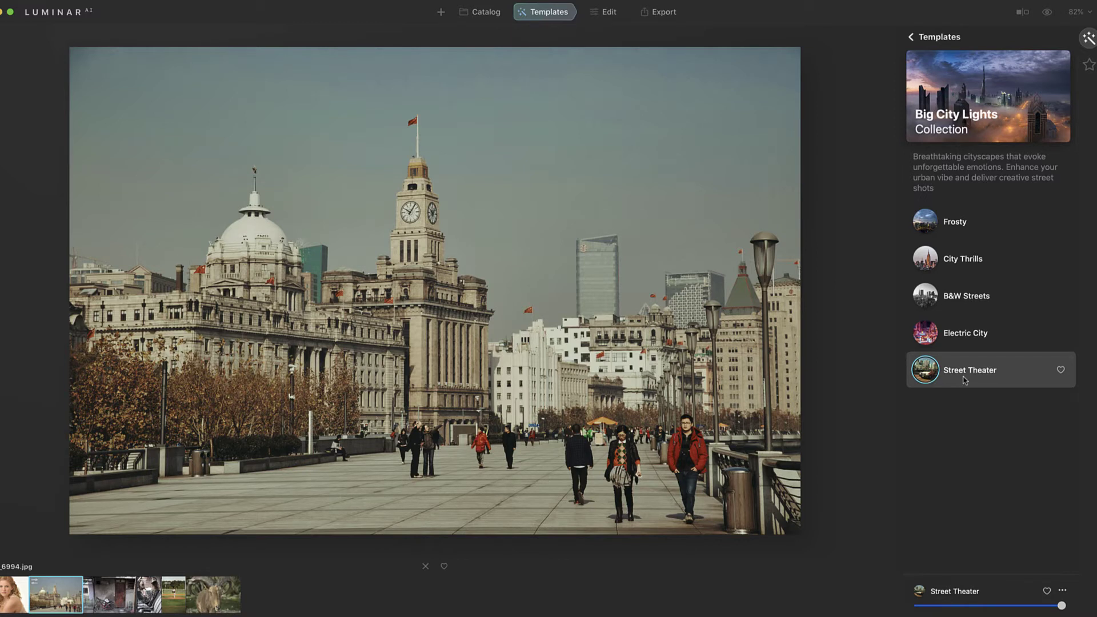
# Sweep the before/after divider across the city photo, then turn split view off
pyautogui.click(1021, 13)
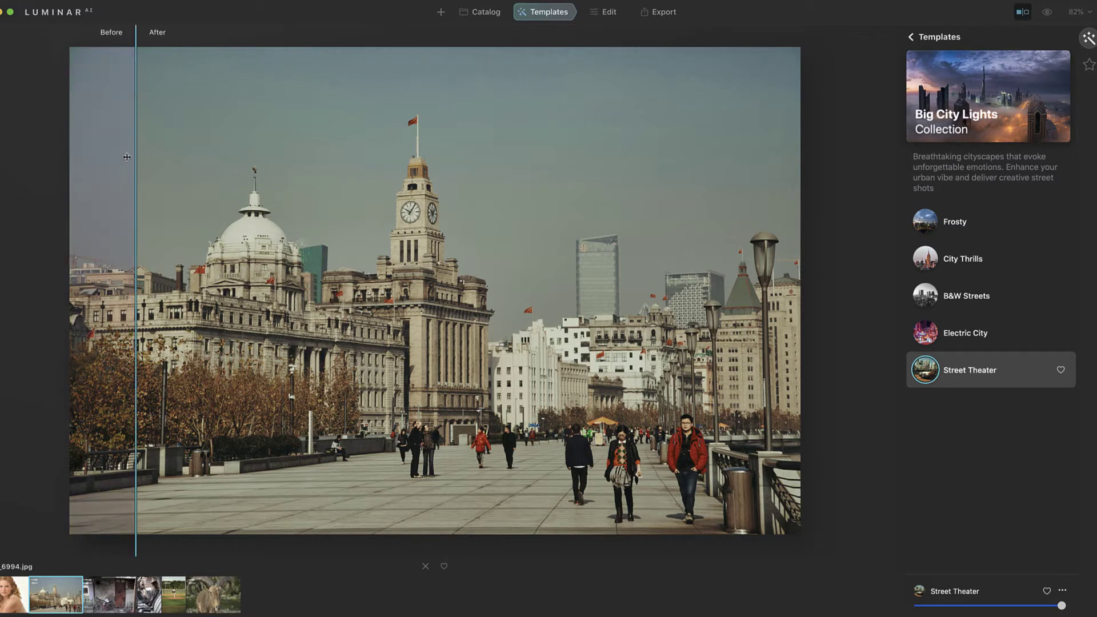
pyautogui.moveTo(136, 155)
pyautogui.mouseDown()
pyautogui.moveTo(514, 155)
pyautogui.moveTo(190, 155)
pyautogui.mouseUp()
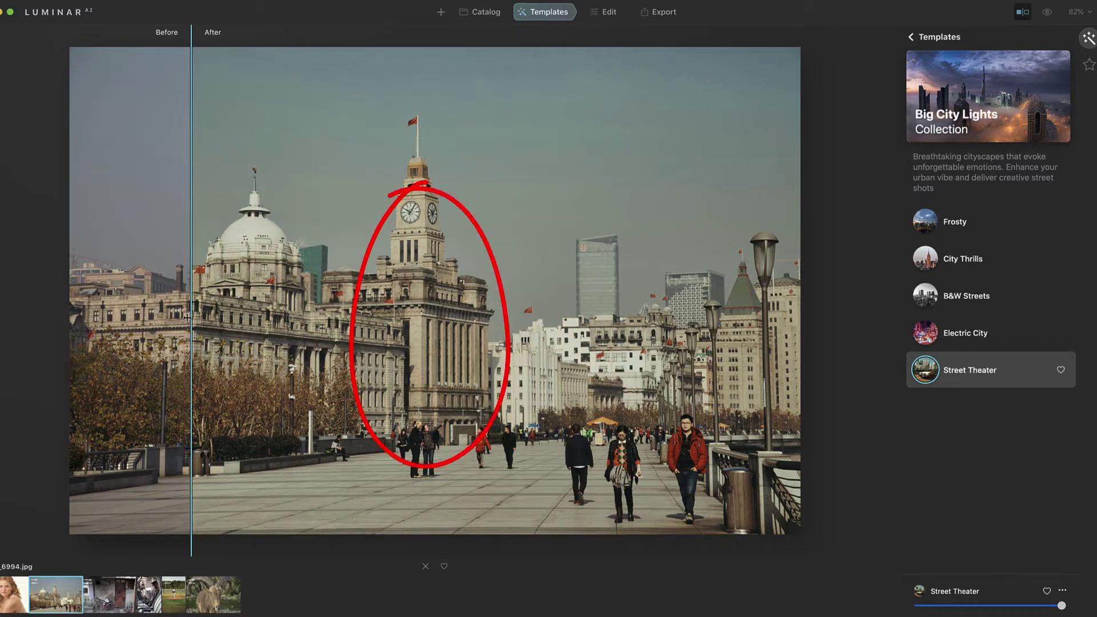
pyautogui.moveTo(191, 317)
pyautogui.mouseDown()
pyautogui.moveTo(559, 320)
pyautogui.moveTo(333, 329)
pyautogui.moveTo(480, 332)
pyautogui.moveTo(375, 336)
pyautogui.moveTo(517, 336)
pyautogui.moveTo(372, 336)
pyautogui.moveTo(543, 350)
pyautogui.moveTo(291, 347)
pyautogui.mouseUp()
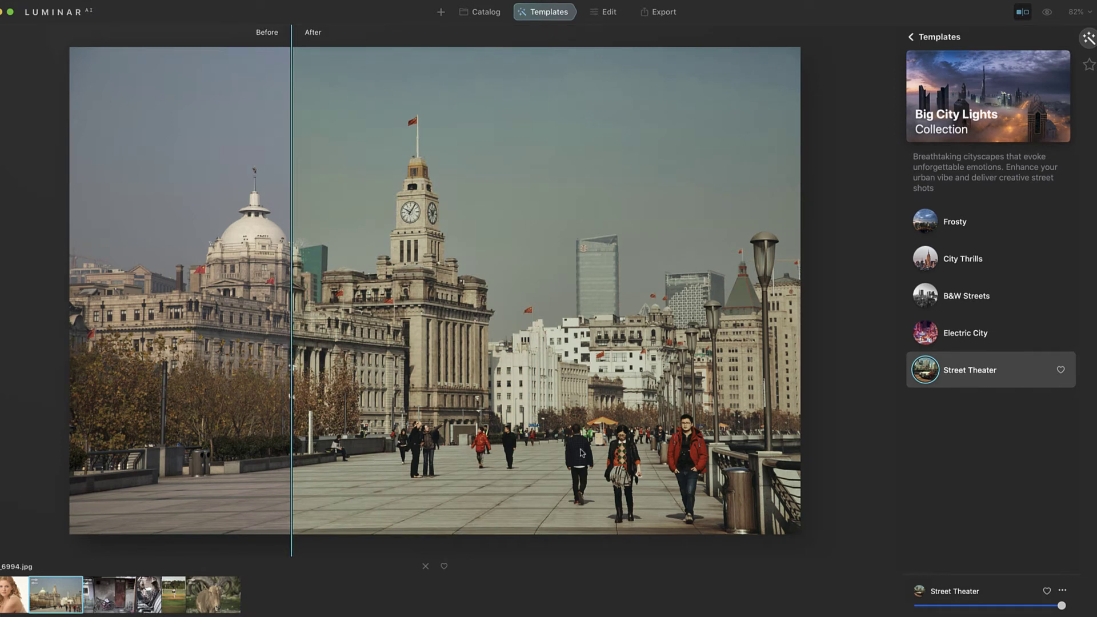
pyautogui.moveTo(291, 418); pyautogui.dragTo(106, 444)
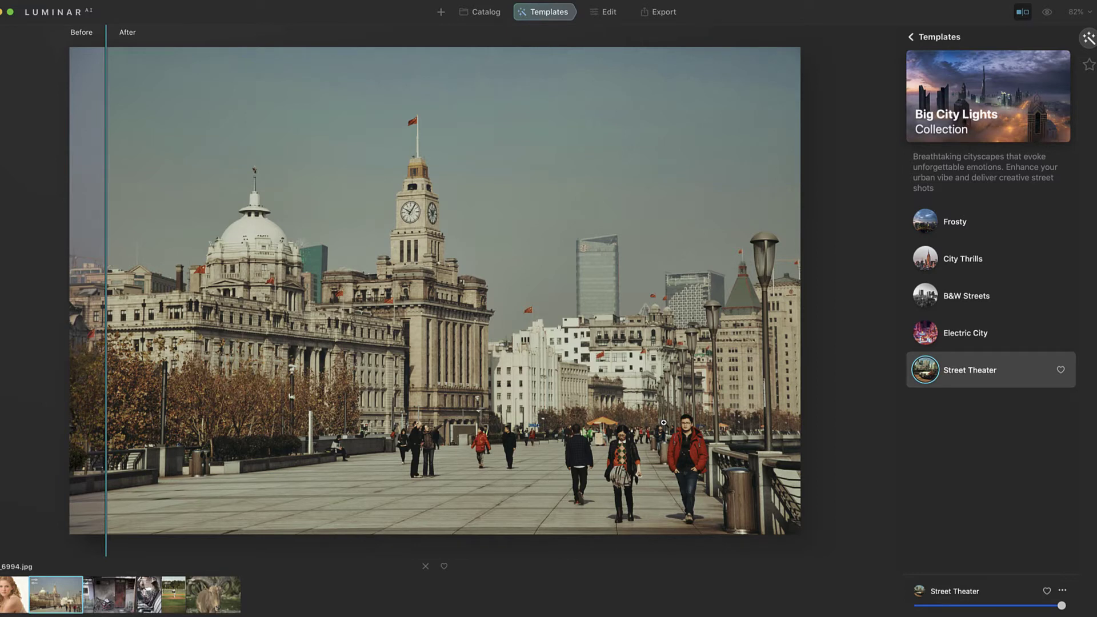
pyautogui.click(1023, 12)
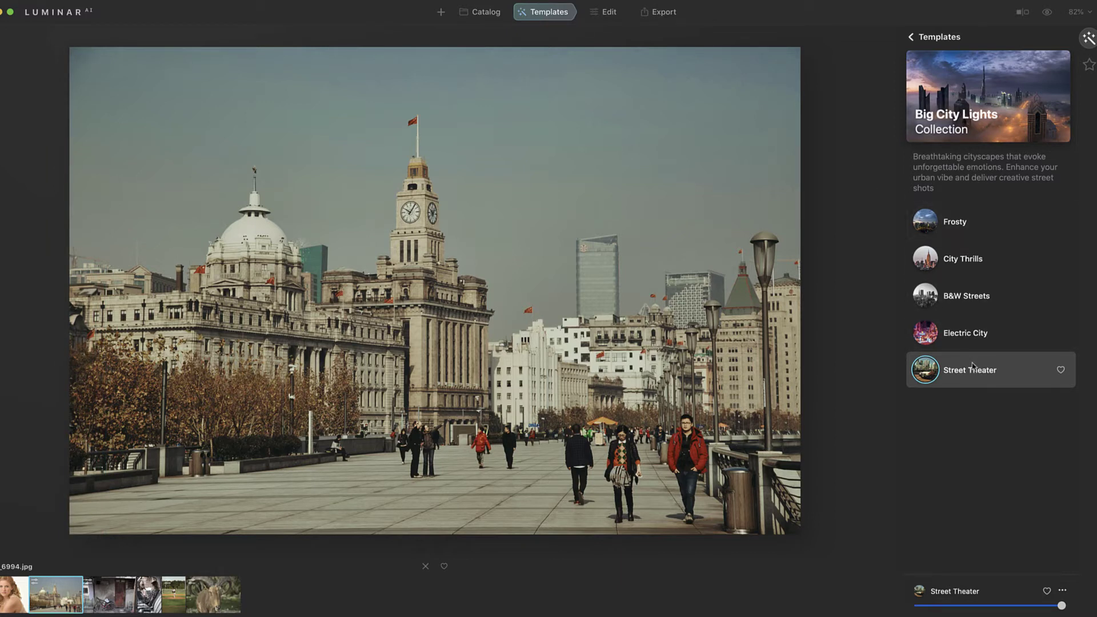
# In Edit, adjust Enhance AI's Sky Enhancer with Accent at 50, then preview the original
pyautogui.click(608, 12)
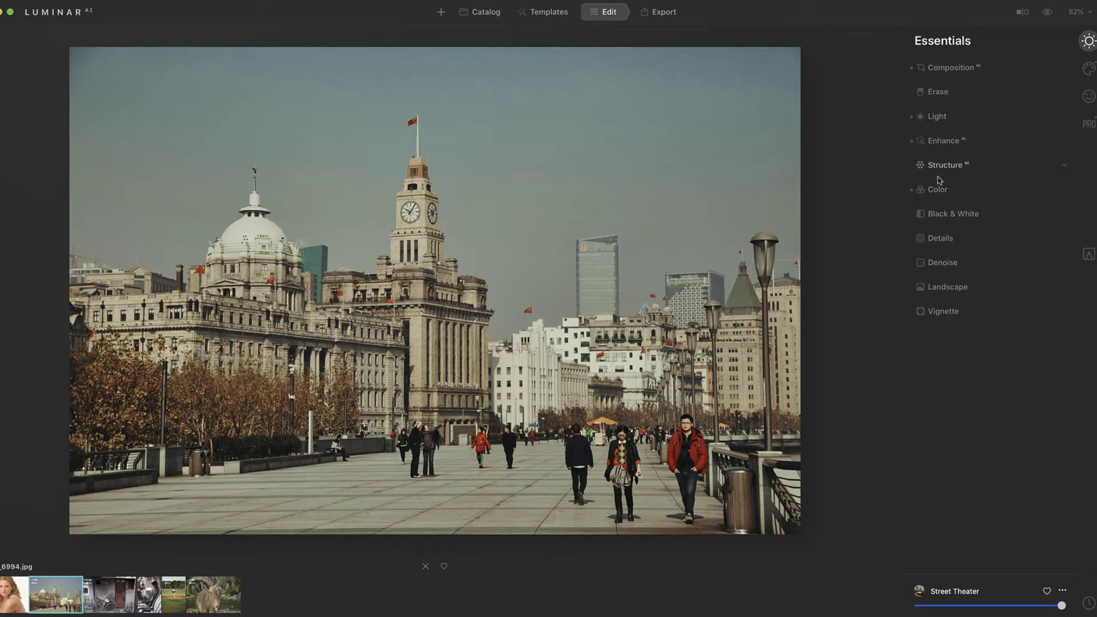
pyautogui.click(1066, 142)
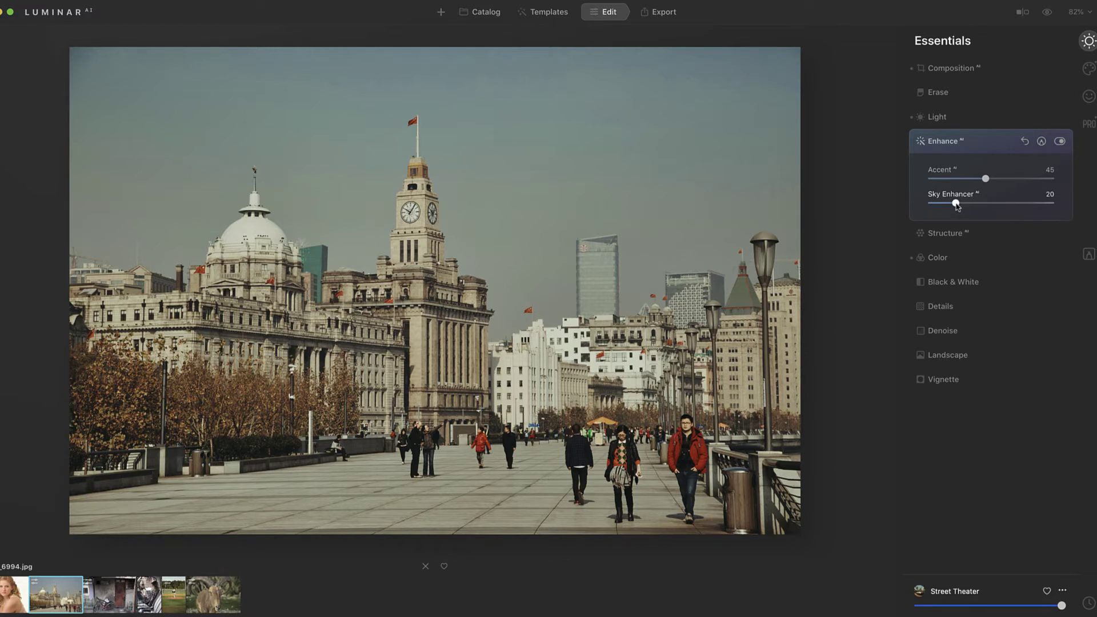
pyautogui.moveTo(956, 206); pyautogui.dragTo(993, 180)
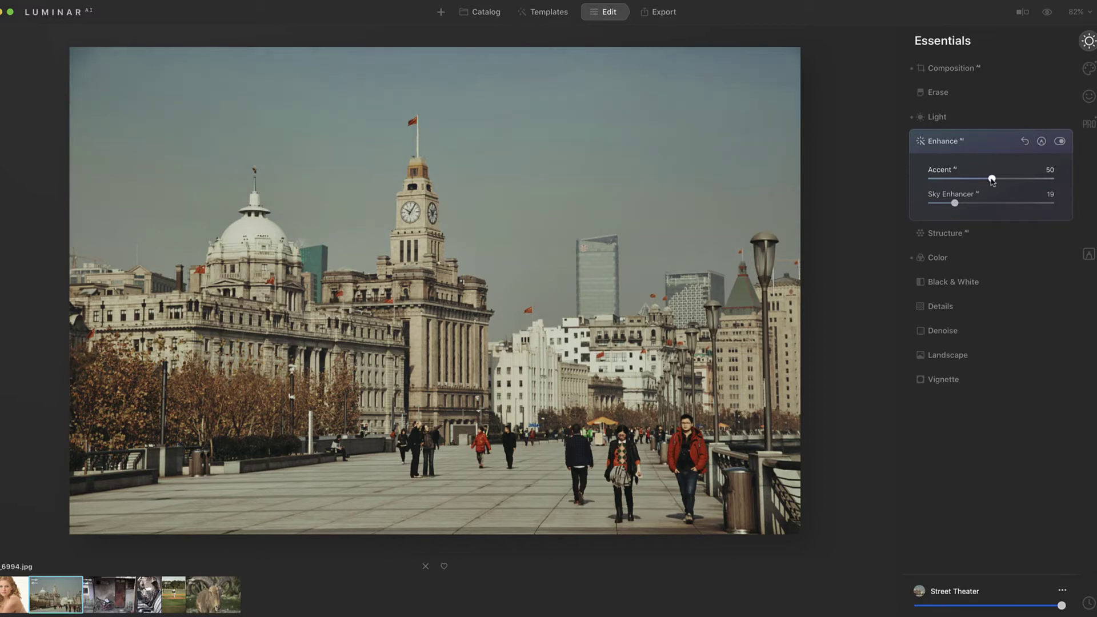
pyautogui.click(937, 69)
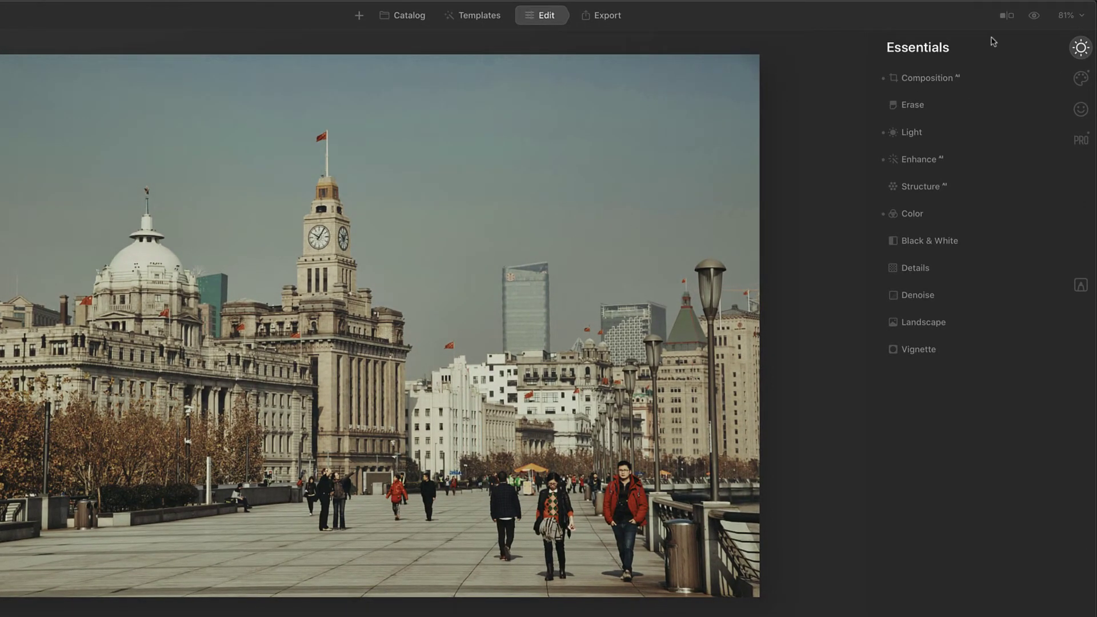
pyautogui.click(1035, 16)
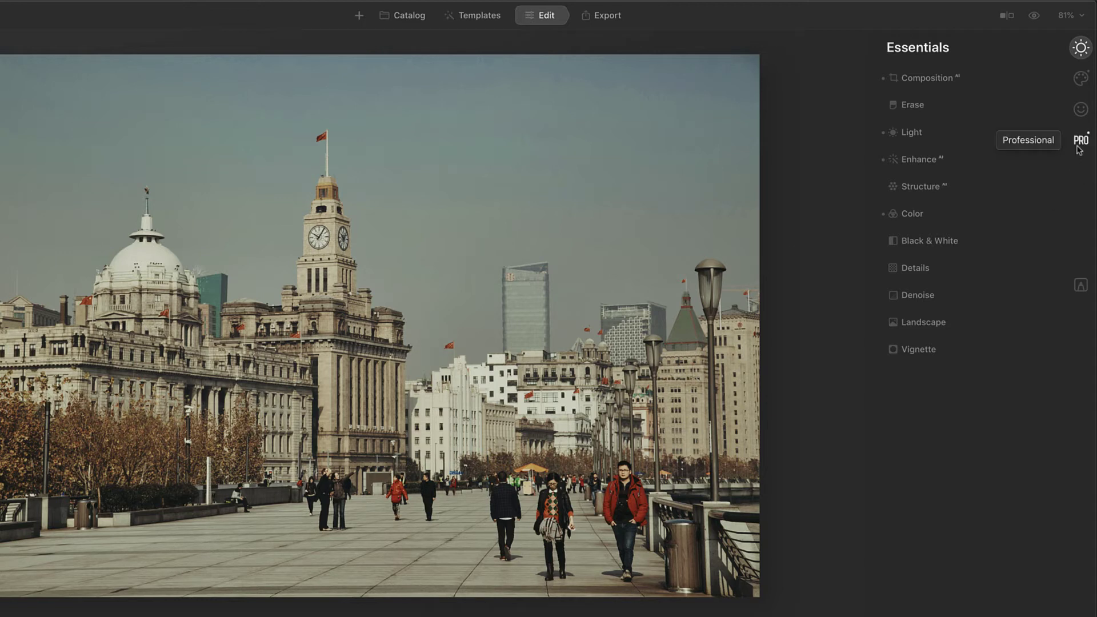
# Add a light Film Grain with Amount 9 from the Creative tools
pyautogui.click(1080, 79)
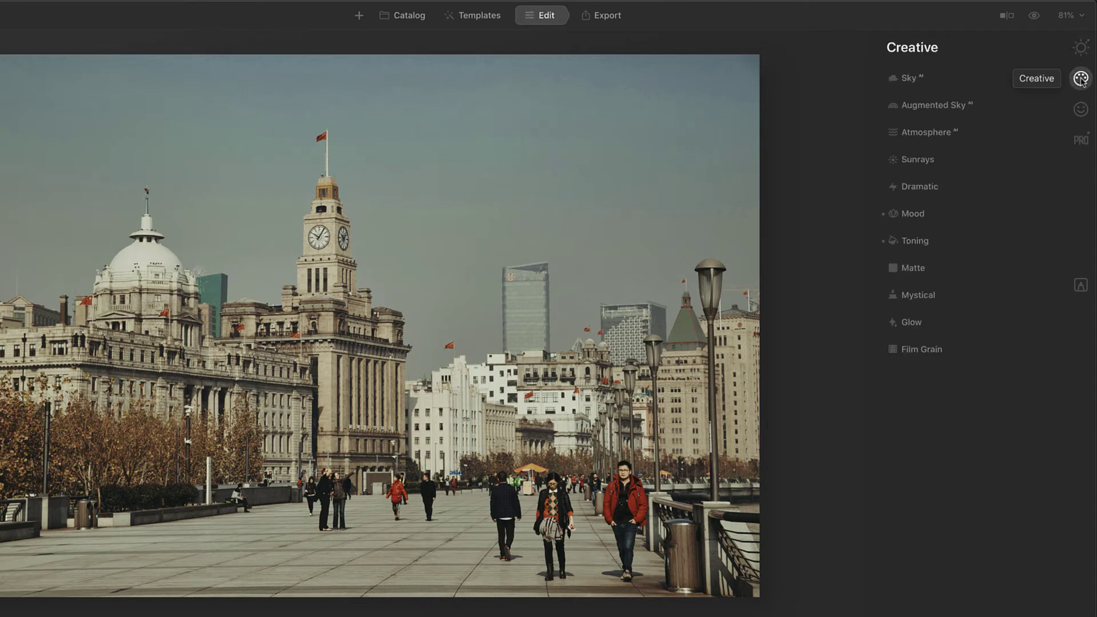
pyautogui.click(933, 354)
pyautogui.moveTo(906, 392); pyautogui.dragTo(918, 394)
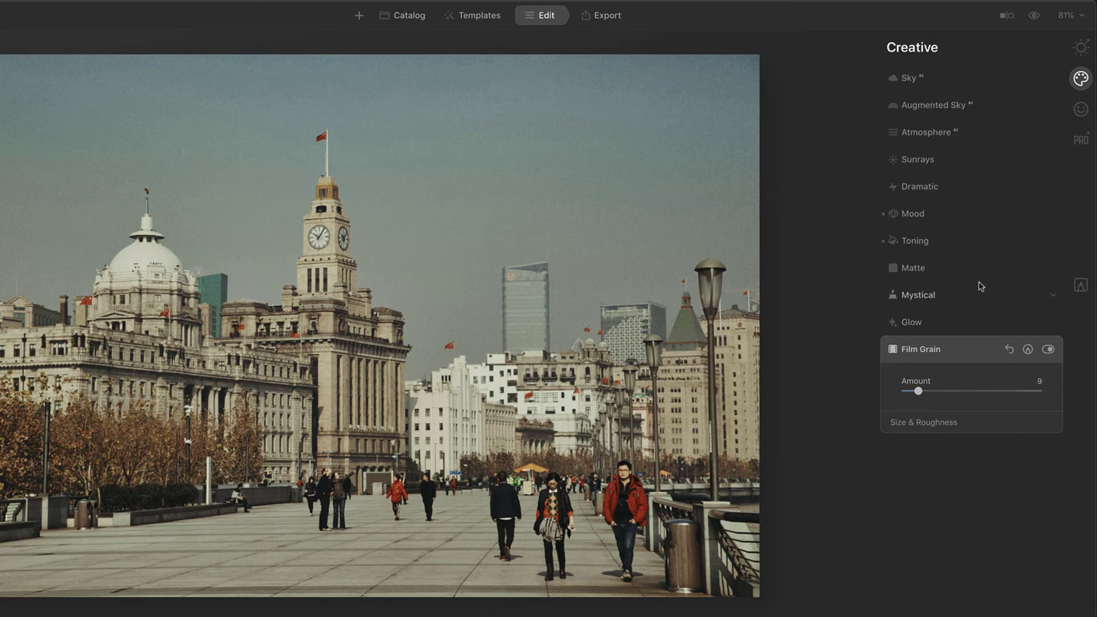
# Raise the Dramatic effect amount to 24
pyautogui.click(946, 189)
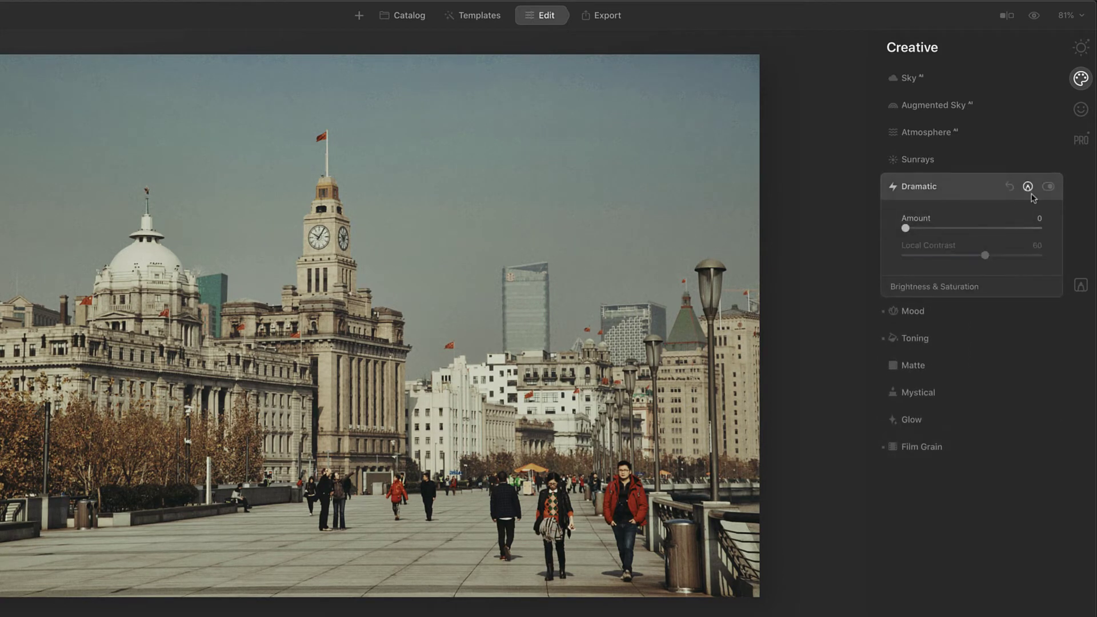
pyautogui.moveTo(906, 229); pyautogui.dragTo(933, 234)
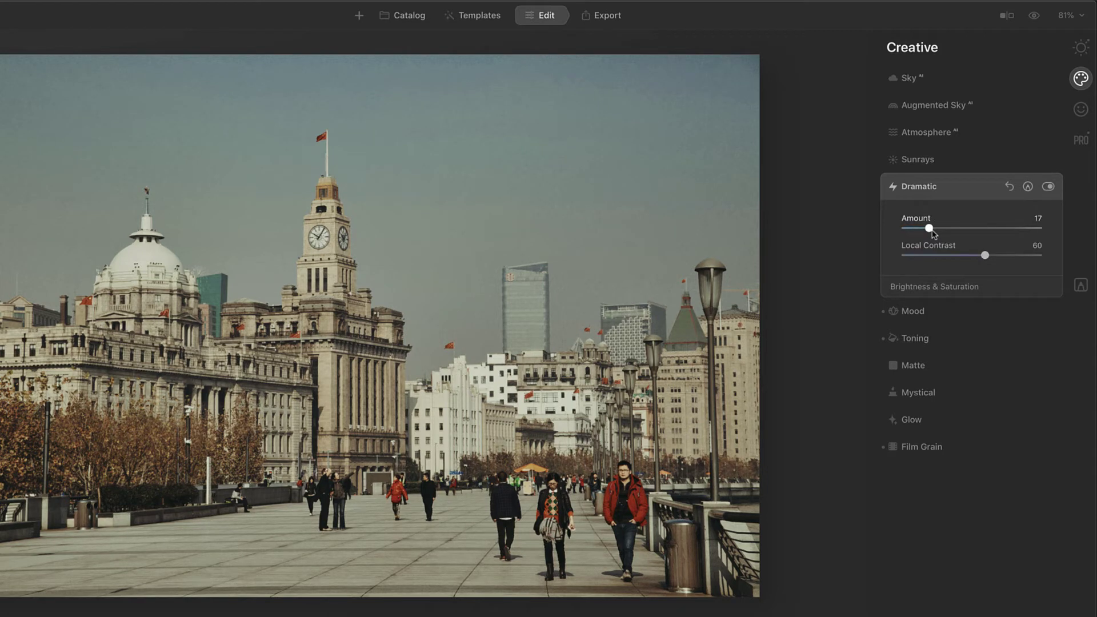
pyautogui.moveTo(932, 231); pyautogui.dragTo(940, 232)
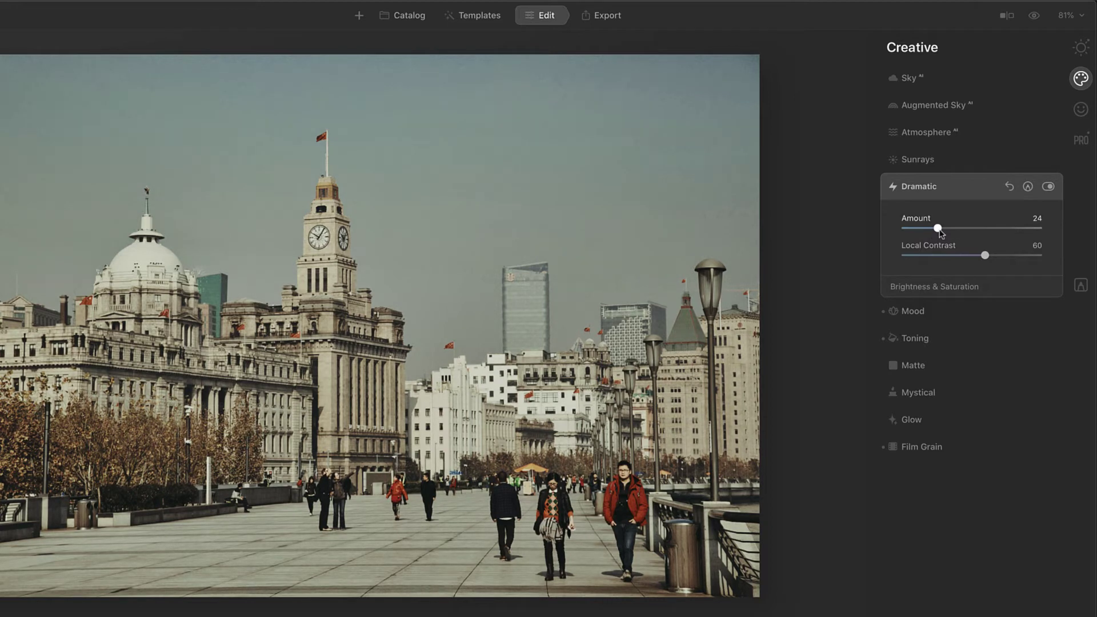
# Add a Vignette with Amount -50 in Essentials and turn on before/after comparison
pyautogui.click(1082, 49)
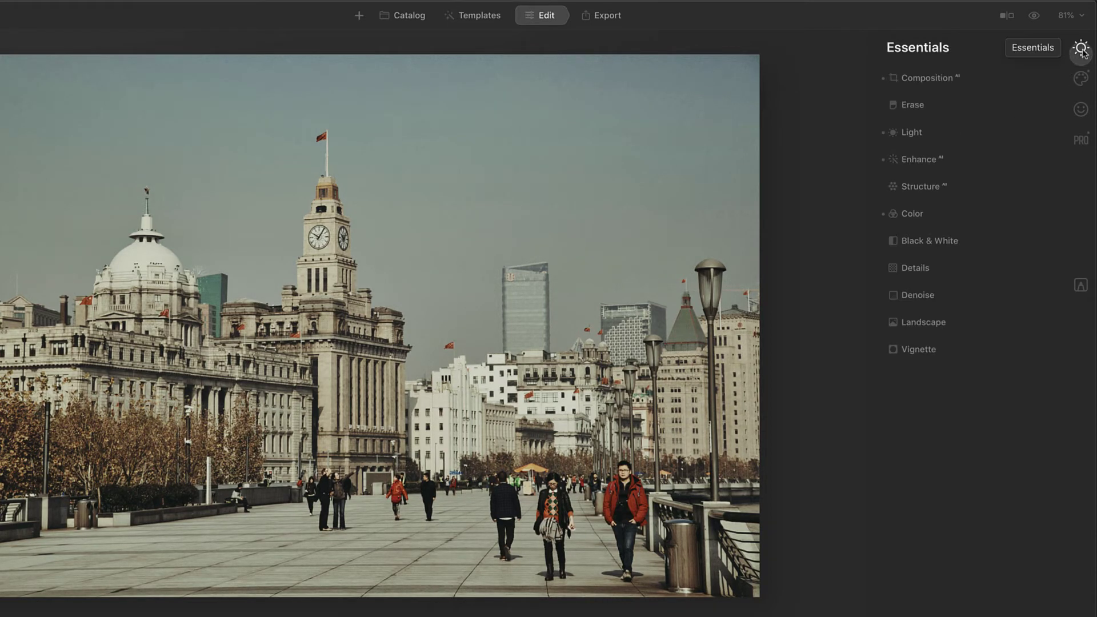
pyautogui.click(922, 351)
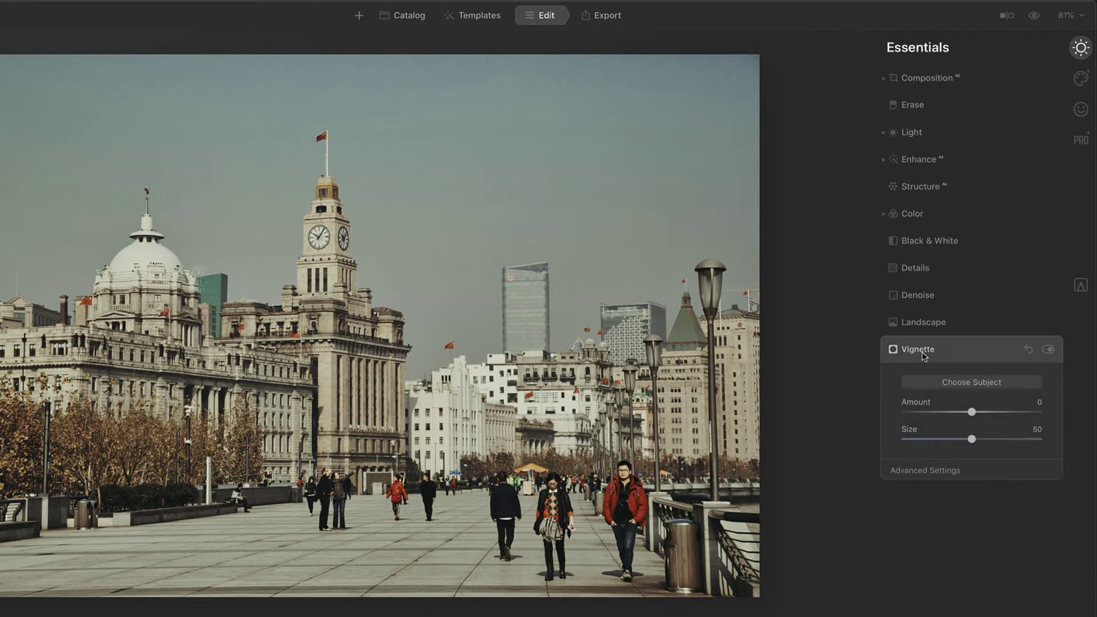
pyautogui.moveTo(972, 412); pyautogui.dragTo(938, 421)
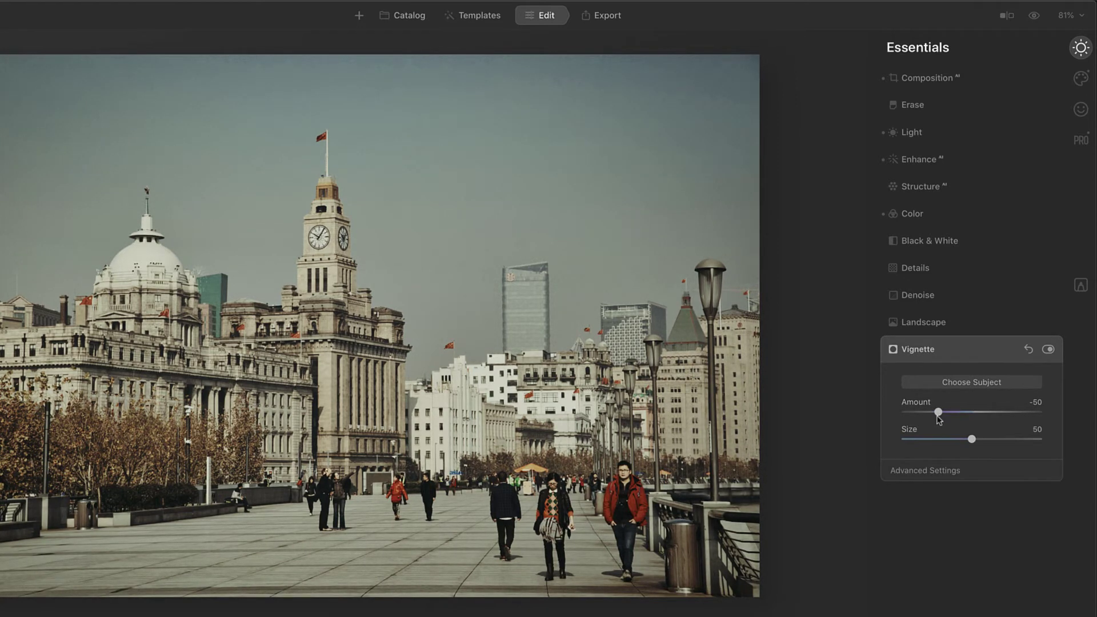
pyautogui.click(1007, 15)
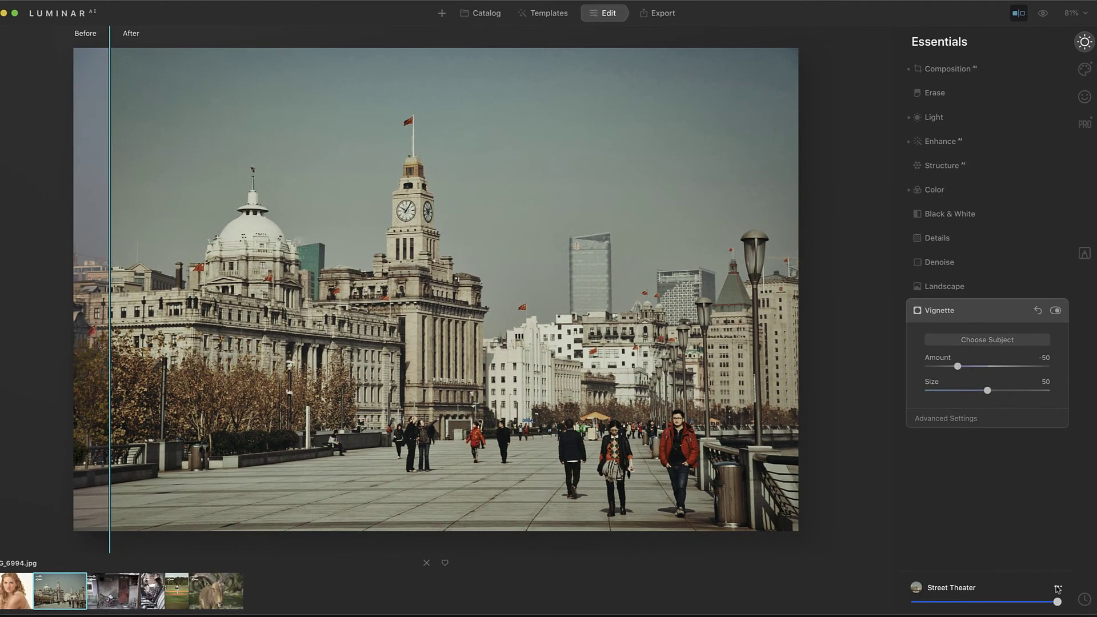
# Dismiss the Street Theater options and browse the Templates overview's For This Photo suggestions
pyautogui.click(1058, 594)
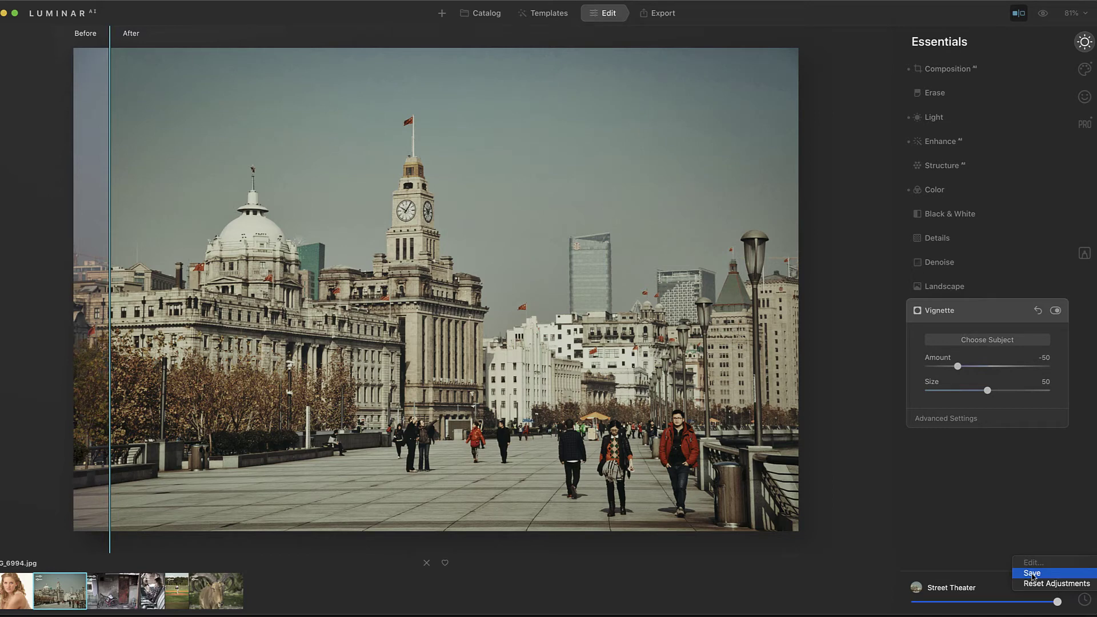
pyautogui.click(895, 514)
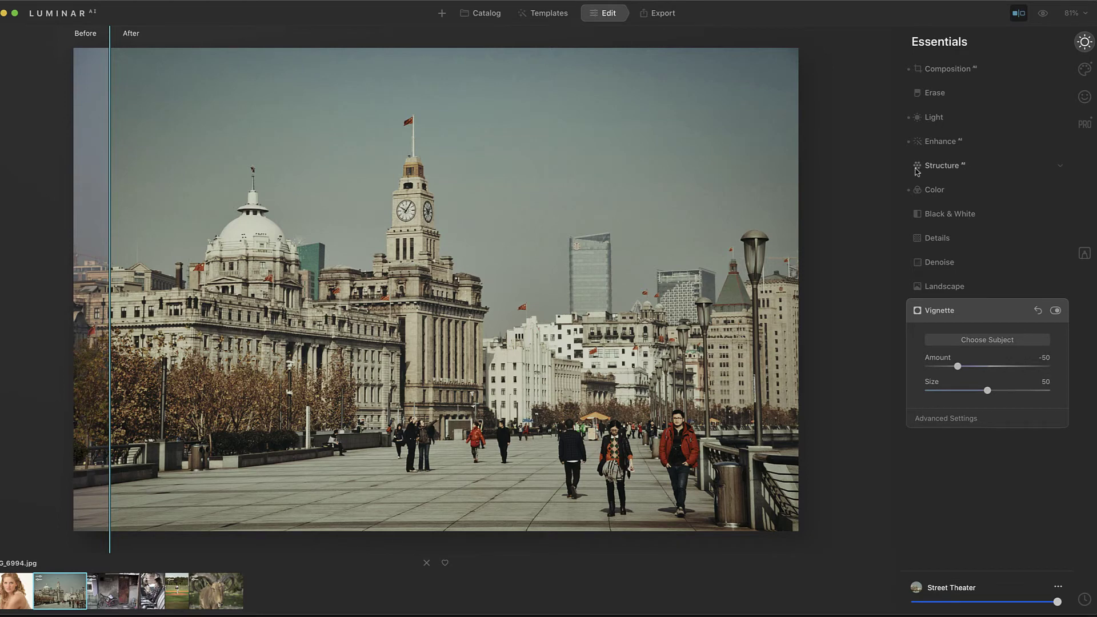
pyautogui.click(546, 13)
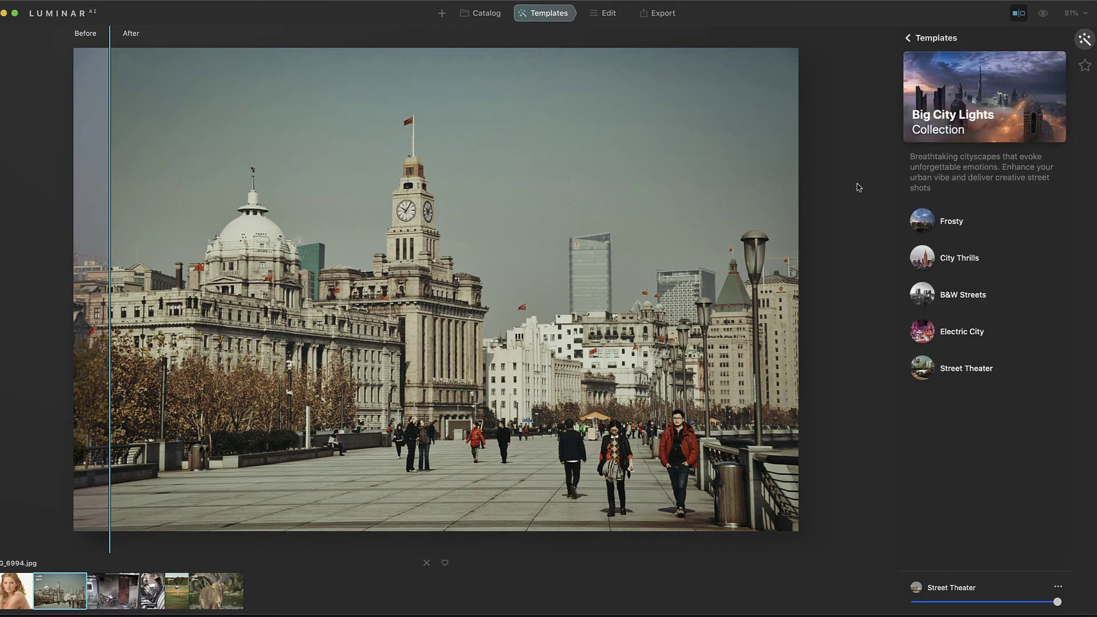
pyautogui.click(936, 40)
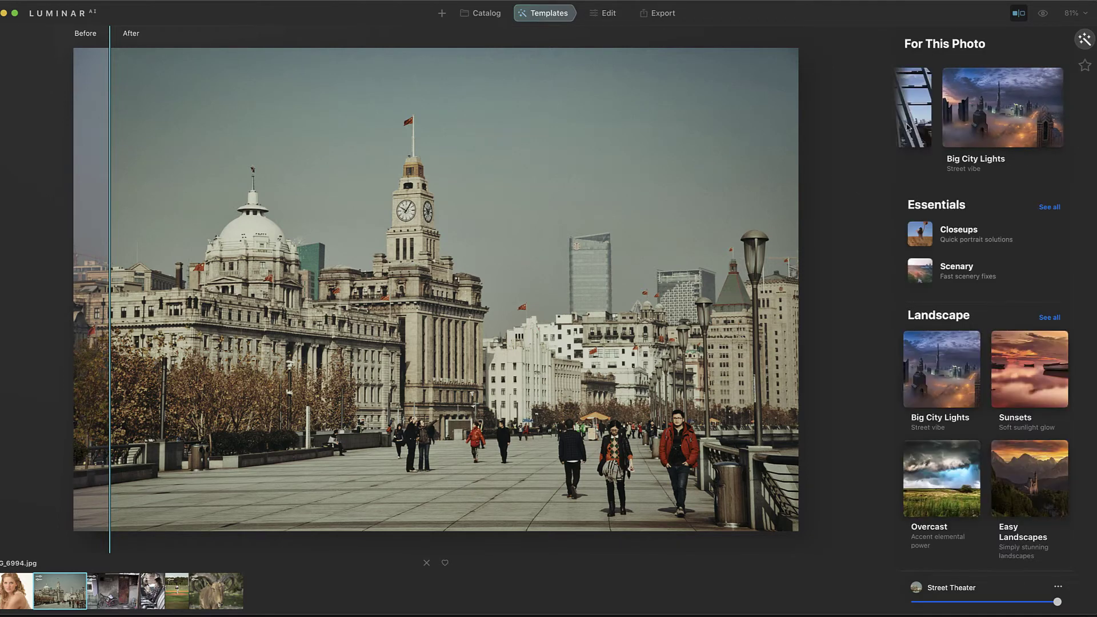
pyautogui.click(917, 139)
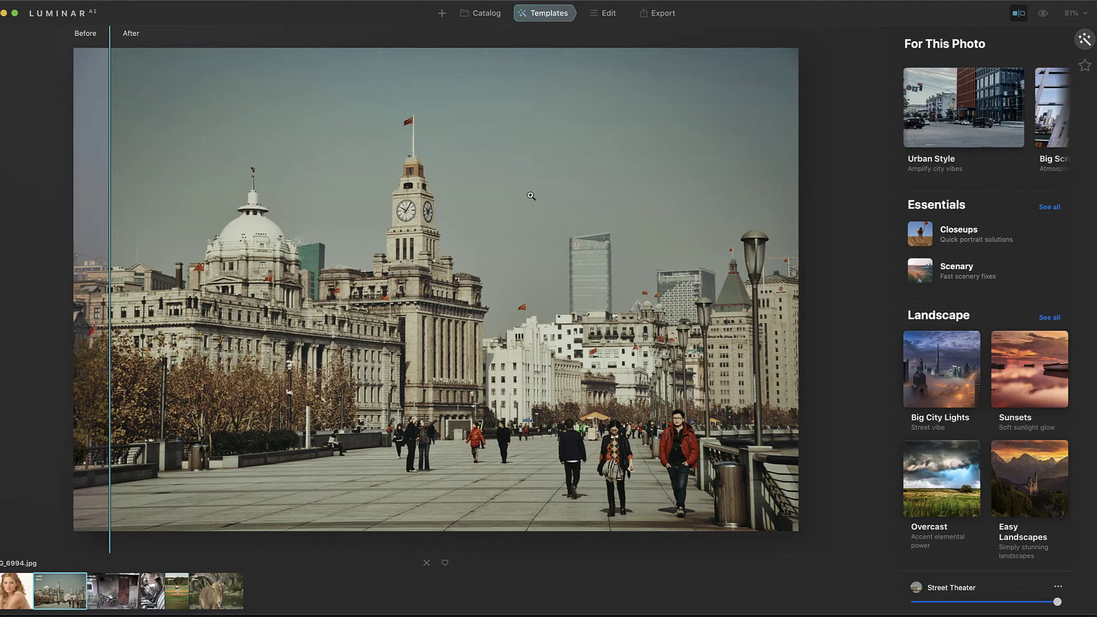
# Open the bicycle-by-the-red-door photo from the catalog in Templates
pyautogui.click(495, 15)
pyautogui.click(601, 136)
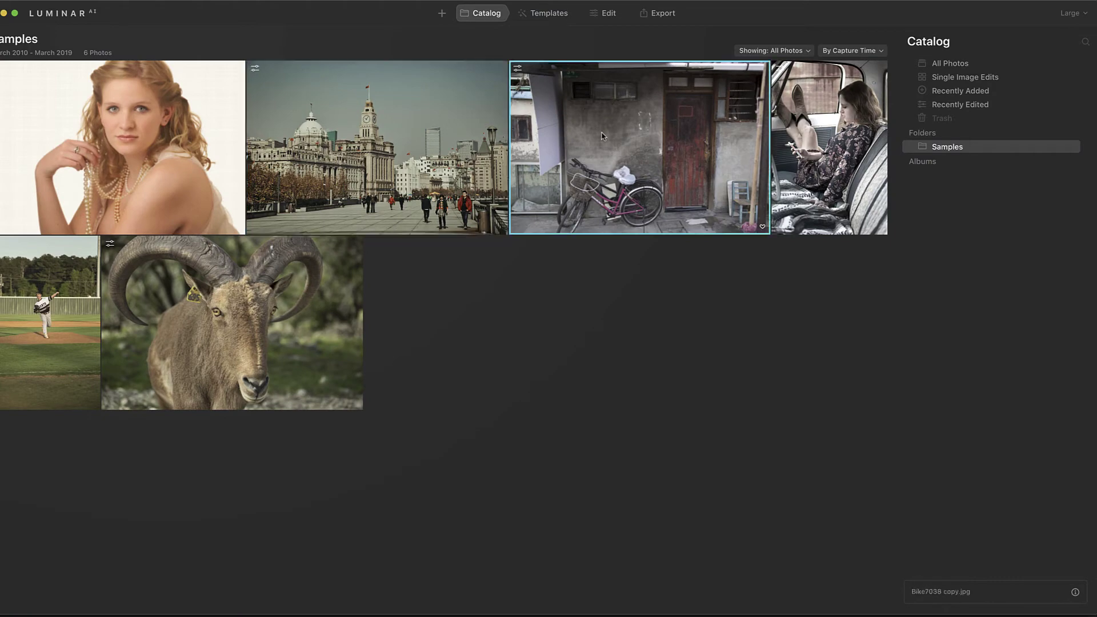
pyautogui.click(546, 13)
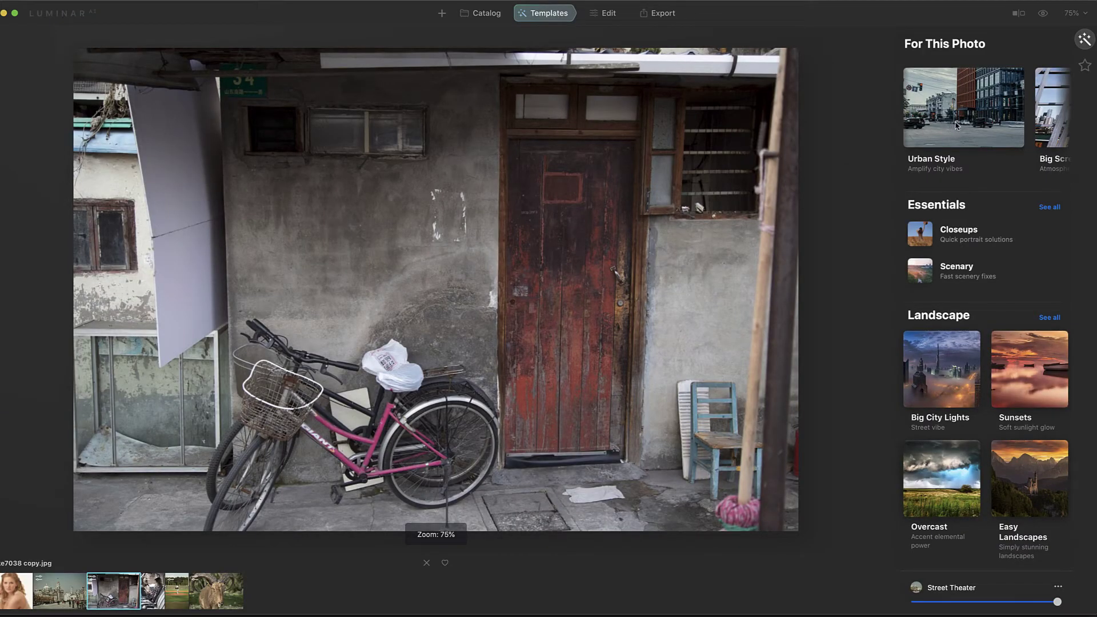
pyautogui.hscroll(1, 961, 130)
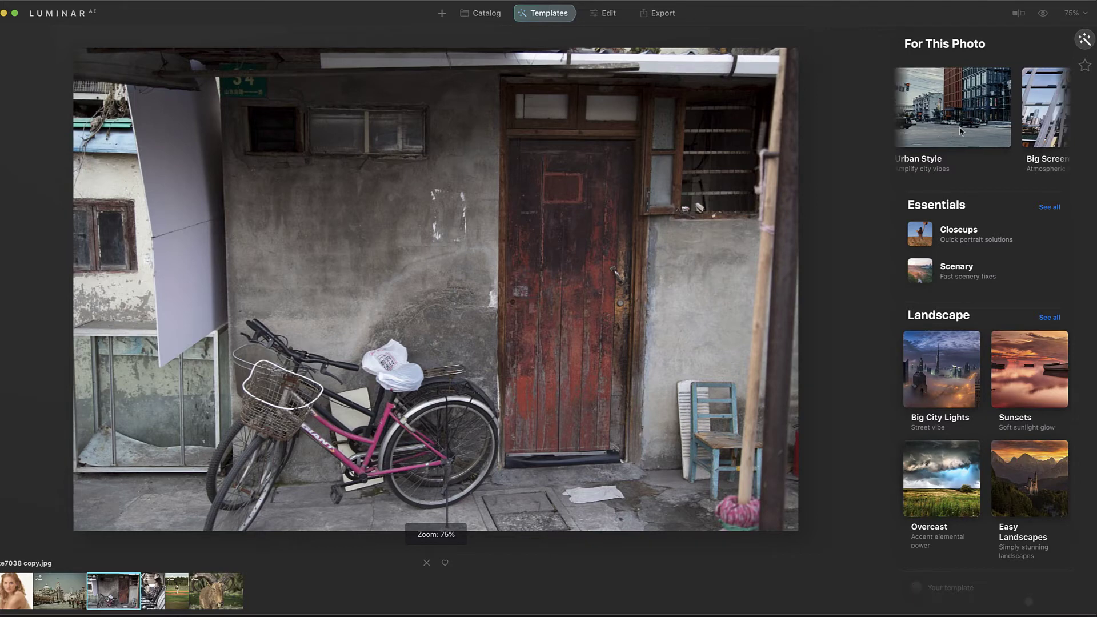
pyautogui.hscroll(5, 960, 131)
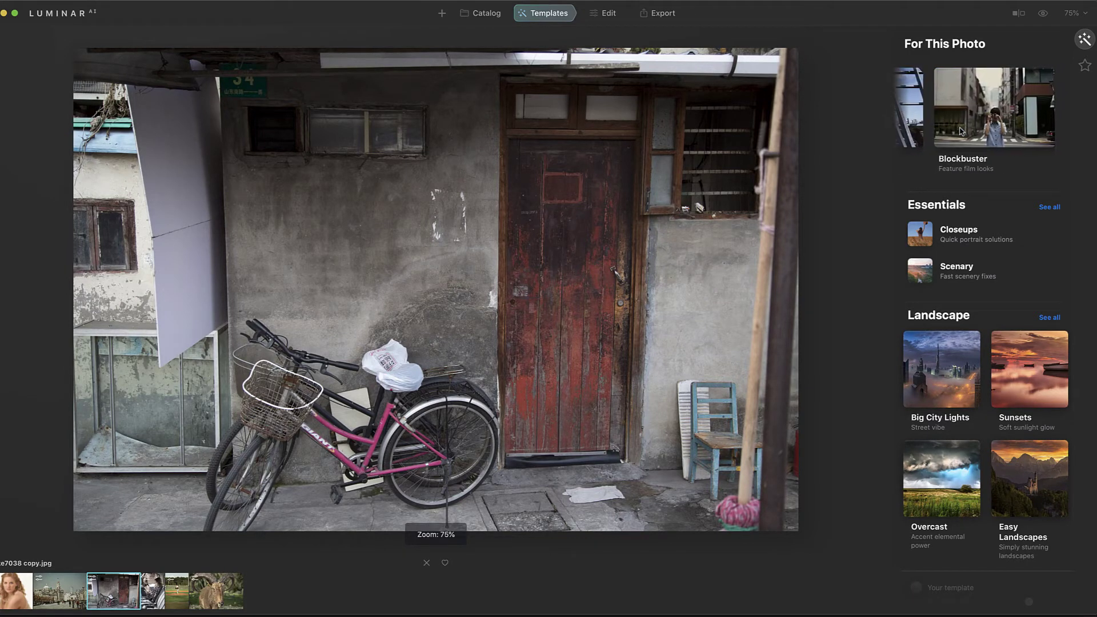
# In Blockbuster, try Speedway and Teal & Orange, then apply the black-and-white Film Noir
pyautogui.click(972, 127)
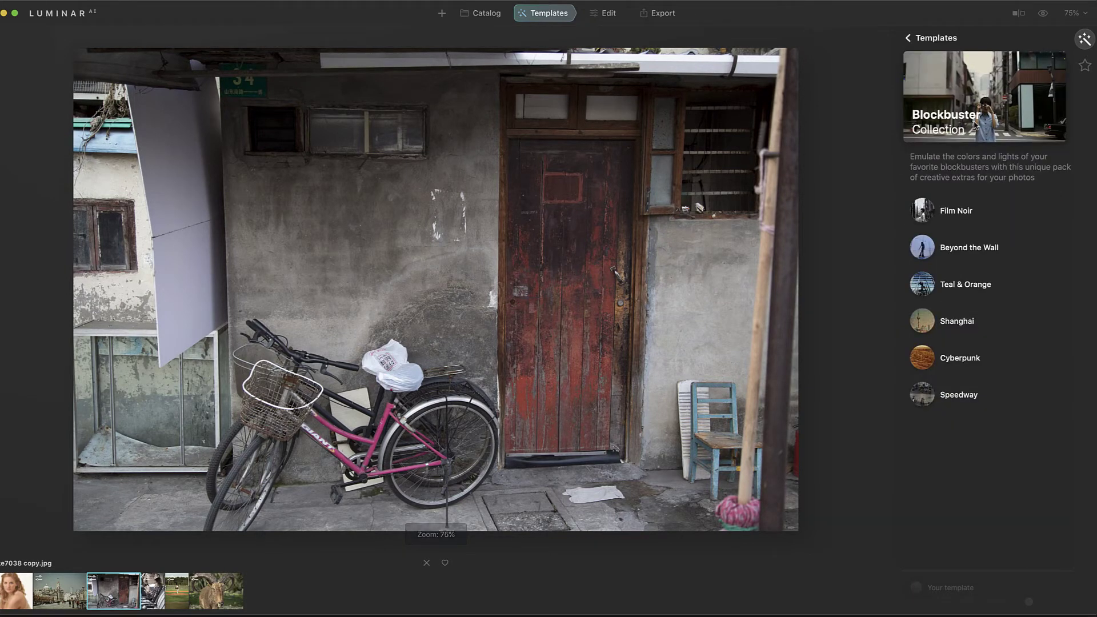
pyautogui.click(925, 396)
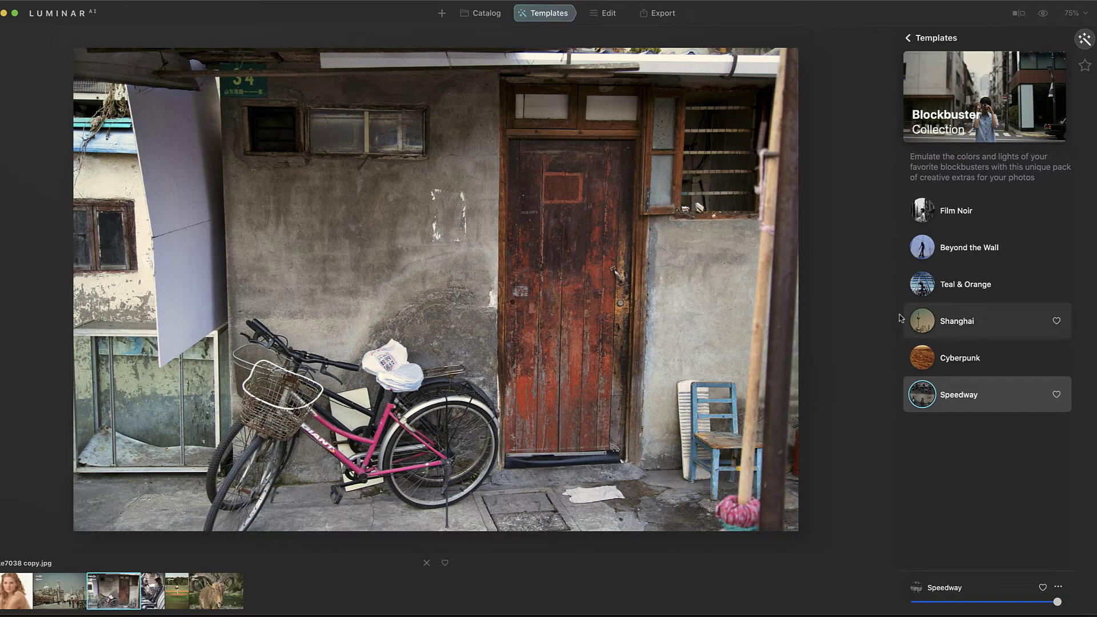
pyautogui.click(926, 285)
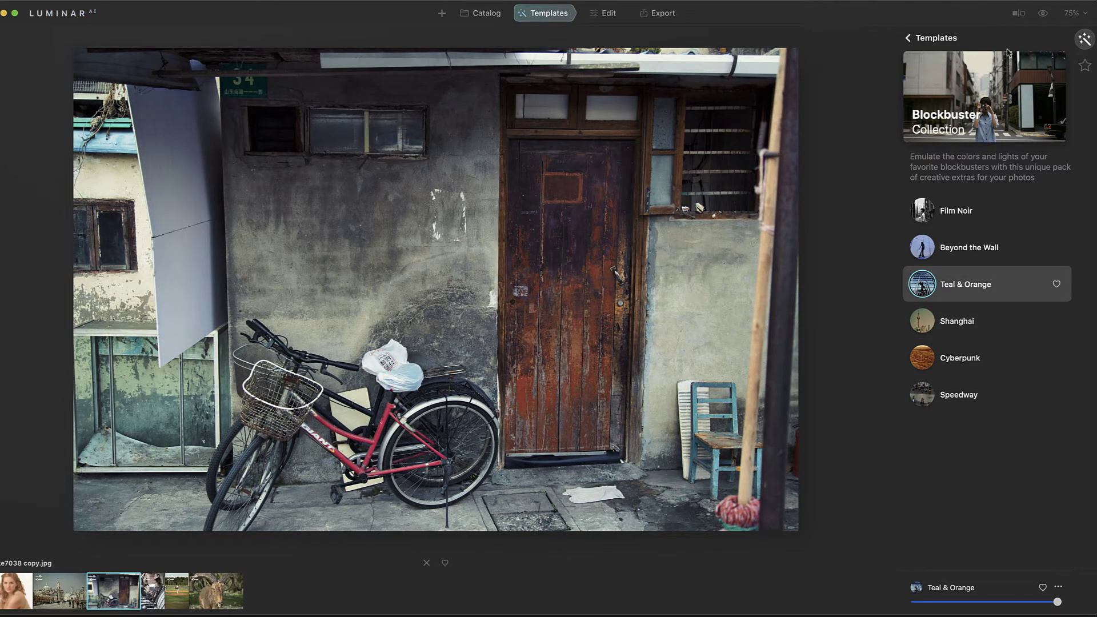
pyautogui.click(1045, 13)
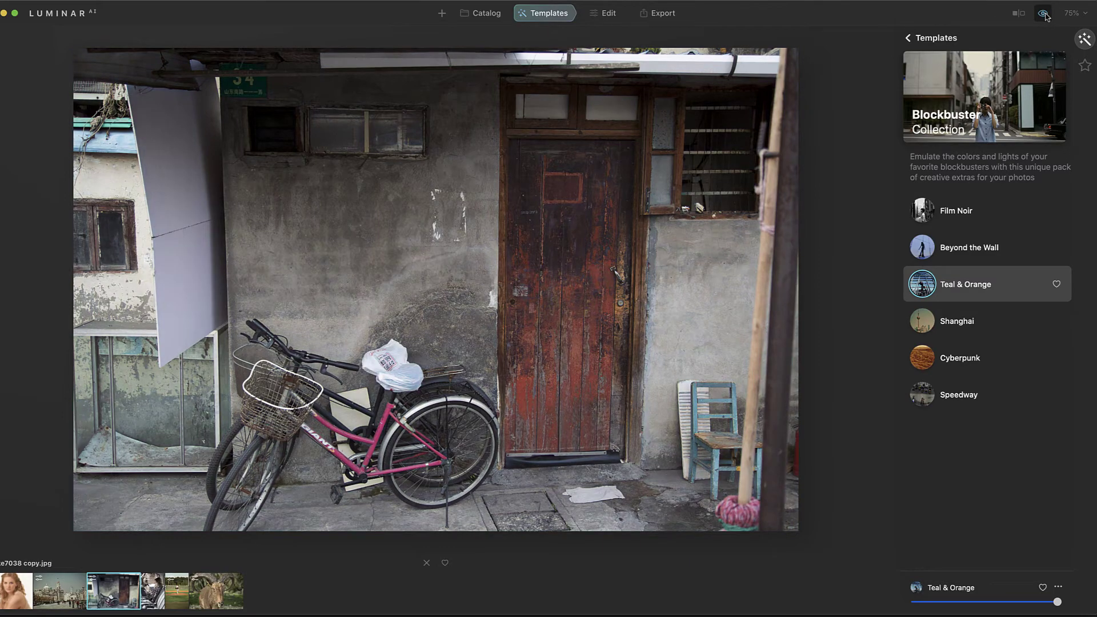
pyautogui.click(1045, 13)
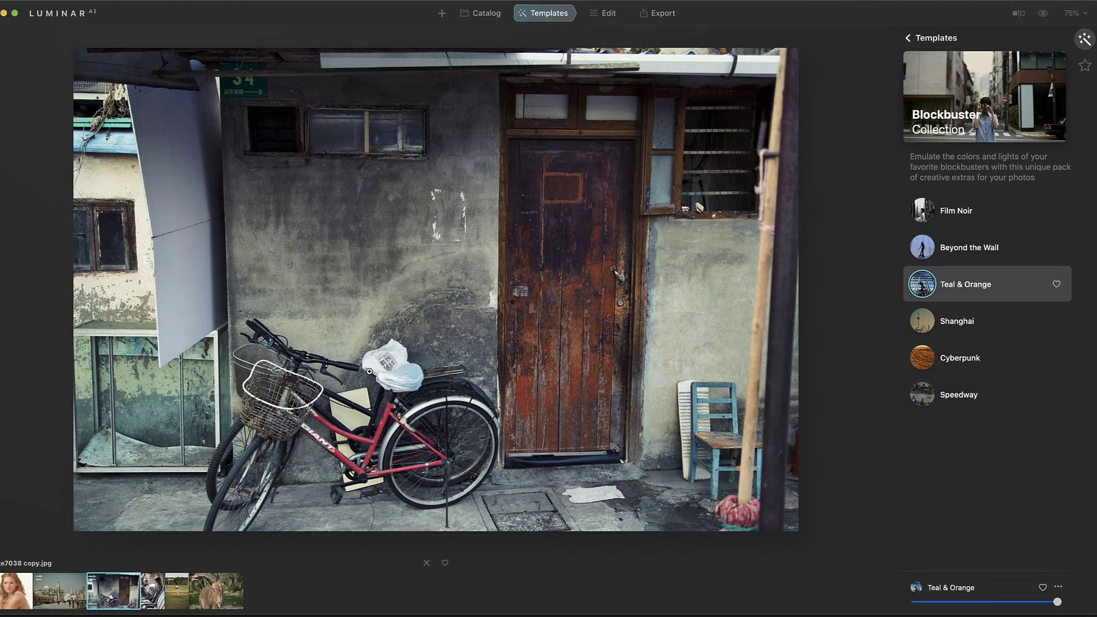
pyautogui.click(964, 211)
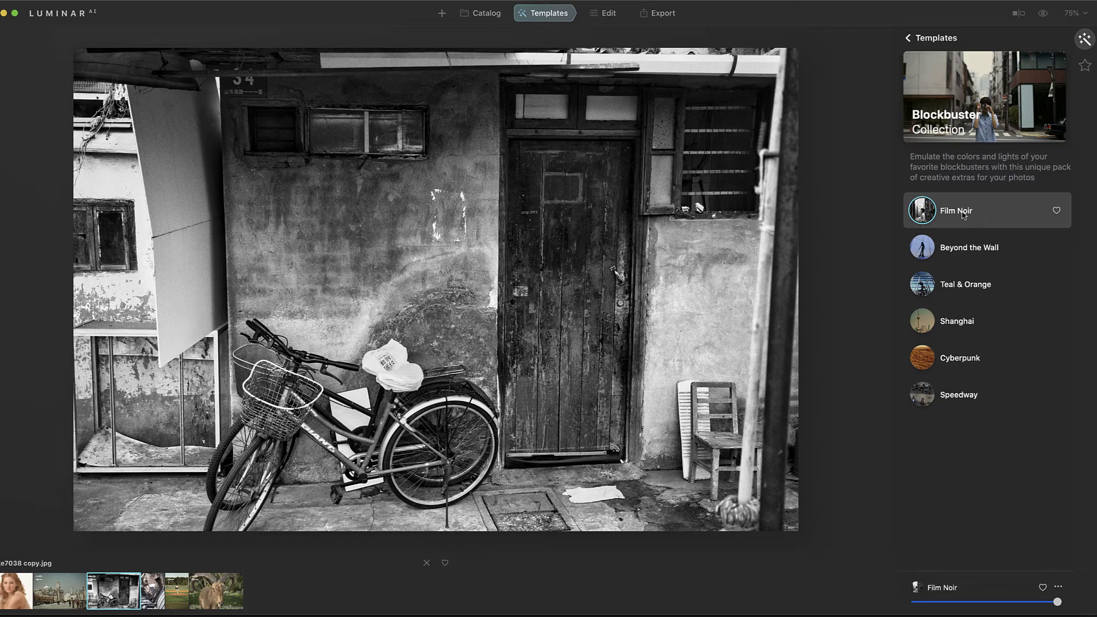
# Replace Film Noir with the Urban Style collection's Old Town template, then open Export
pyautogui.click(916, 36)
pyautogui.scroll(-5, 971, 377)
pyautogui.scroll(-5, 971, 377)
pyautogui.scroll(-3, 971, 377)
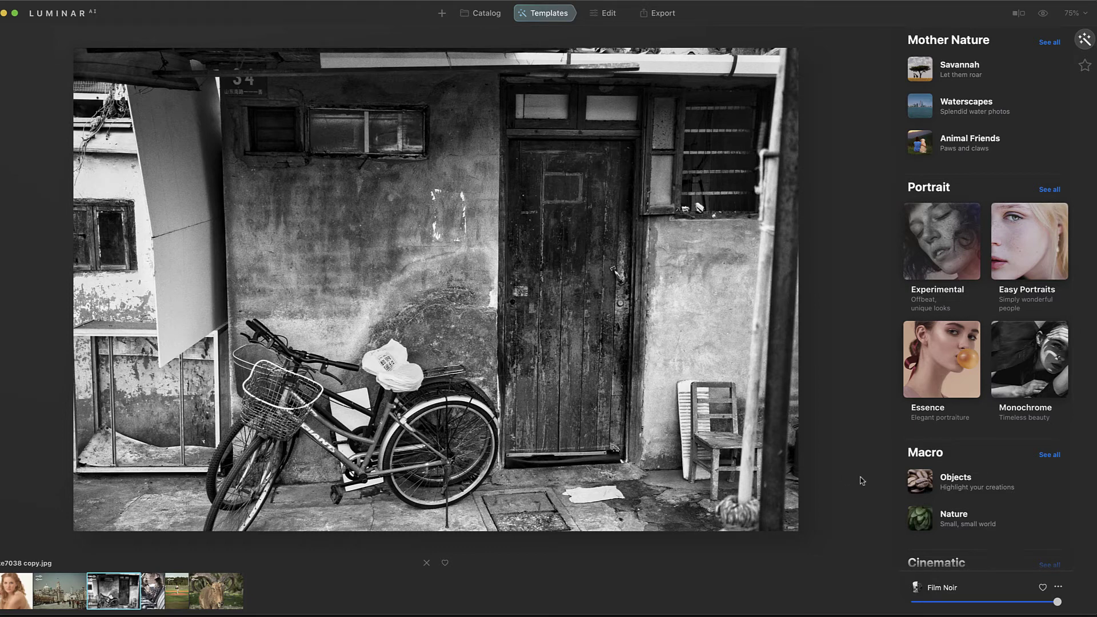
pyautogui.scroll(3, 936, 410)
pyautogui.scroll(6, 936, 410)
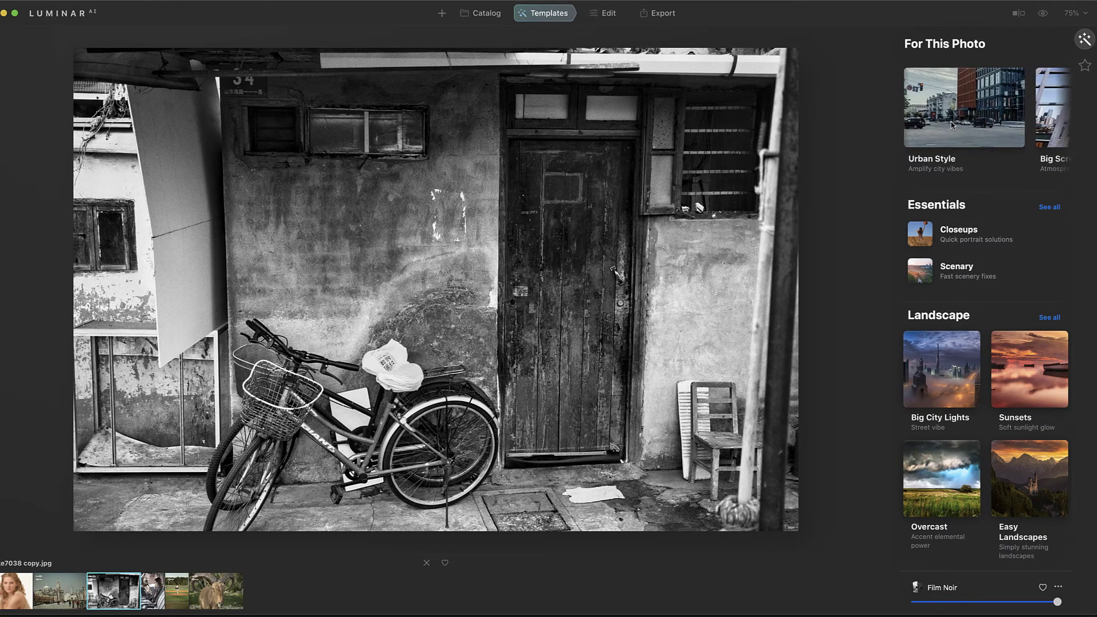
pyautogui.click(952, 125)
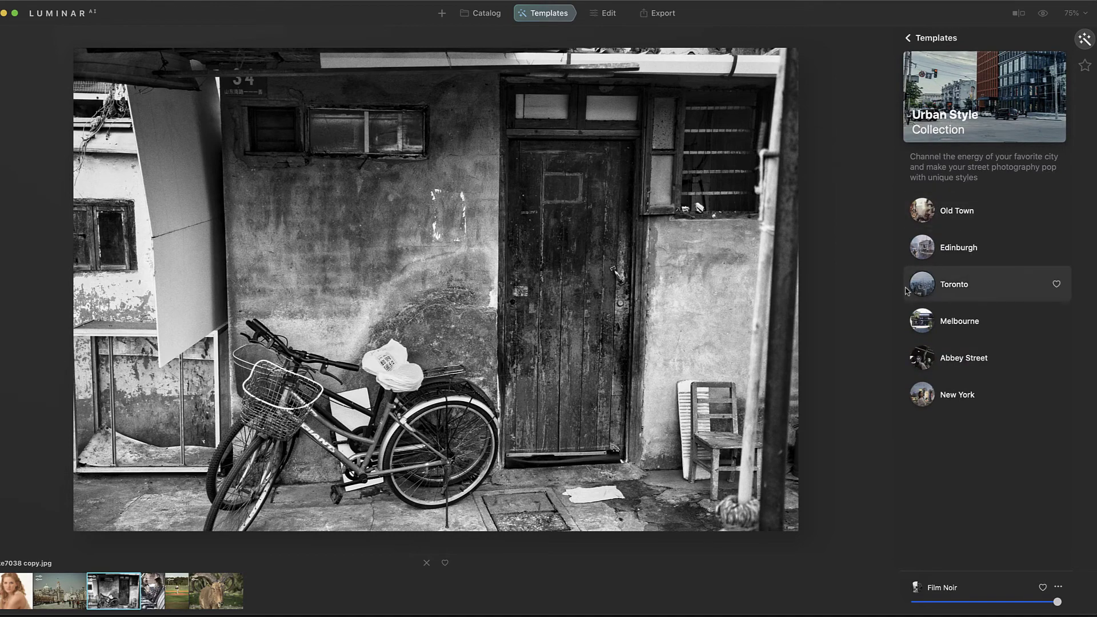
pyautogui.click(937, 217)
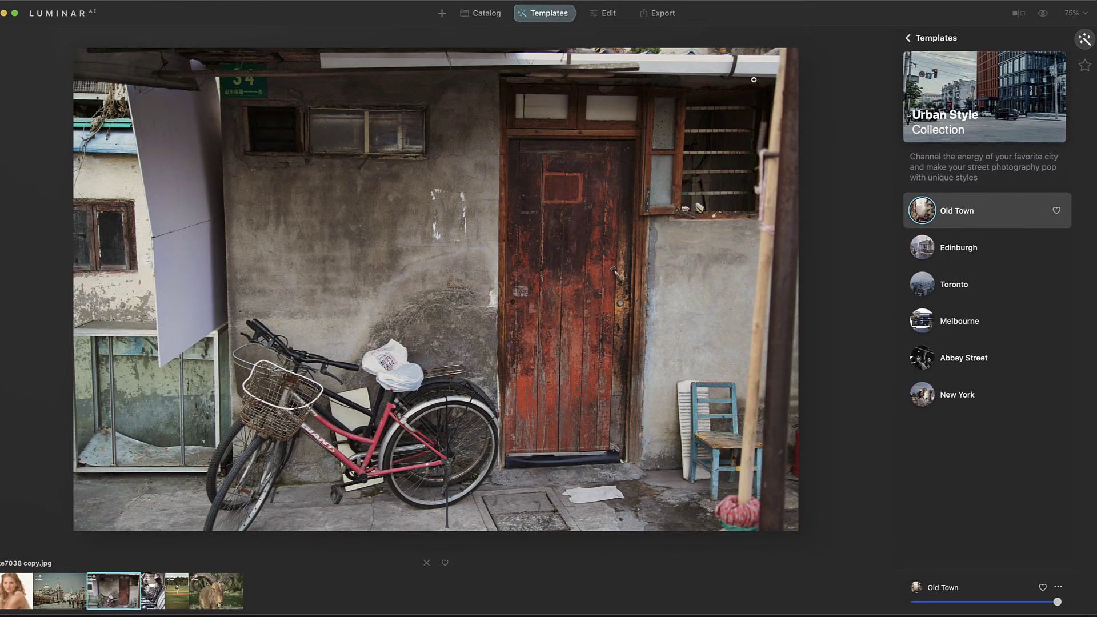
pyautogui.click(663, 12)
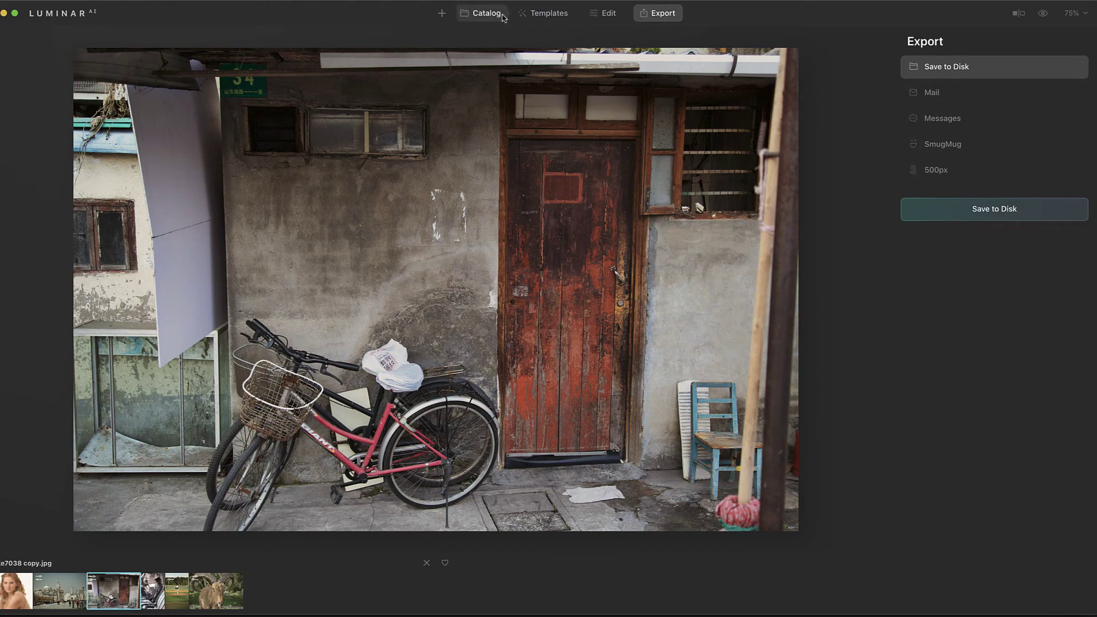
# Open the woman-in-truck portrait from the Catalog in the template collections overview
pyautogui.click(483, 12)
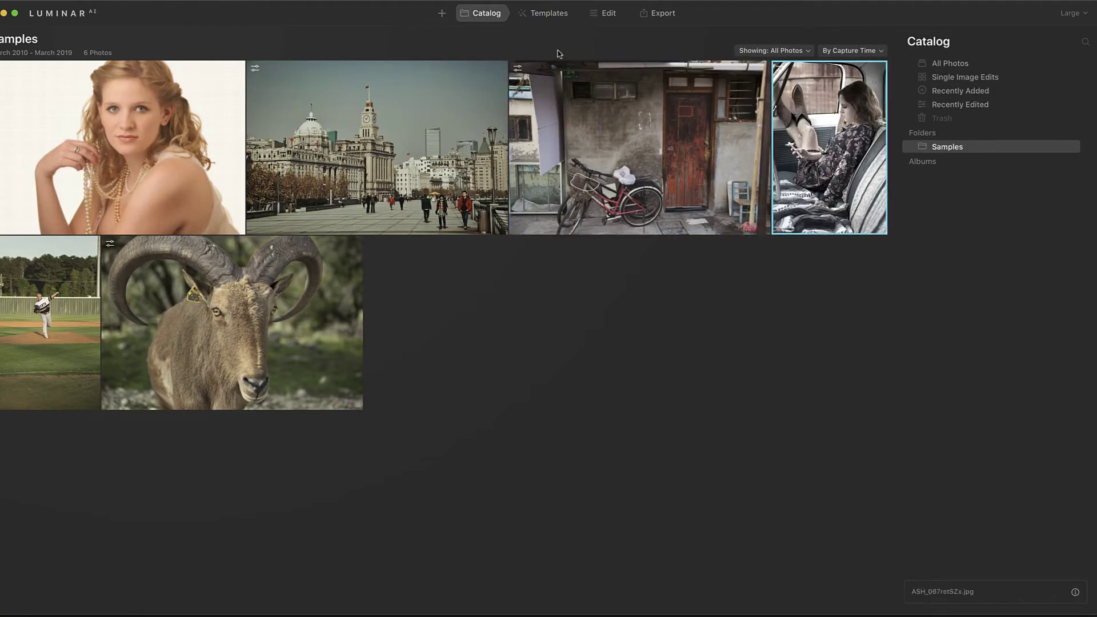
pyautogui.click(550, 12)
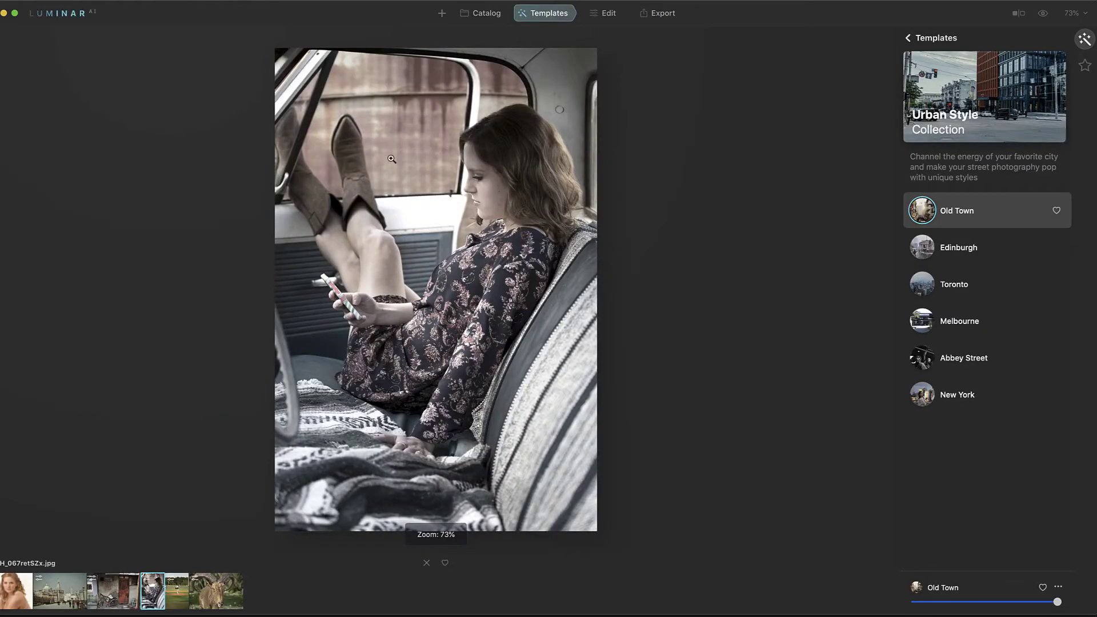
pyautogui.click(936, 38)
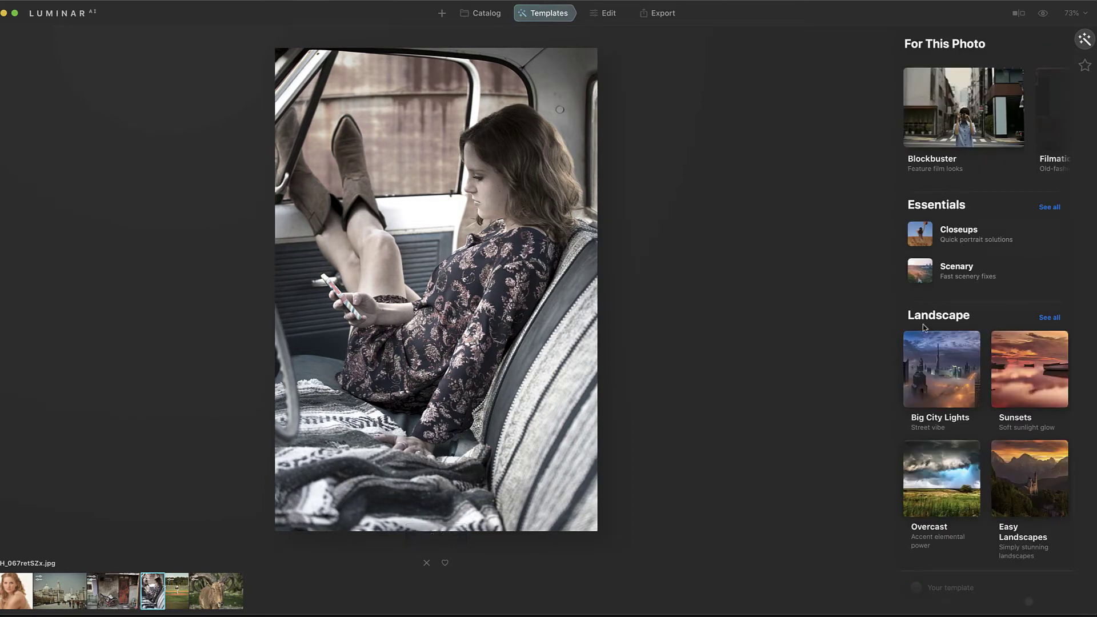
pyautogui.scroll(-5, 922, 326)
pyautogui.scroll(-5, 923, 327)
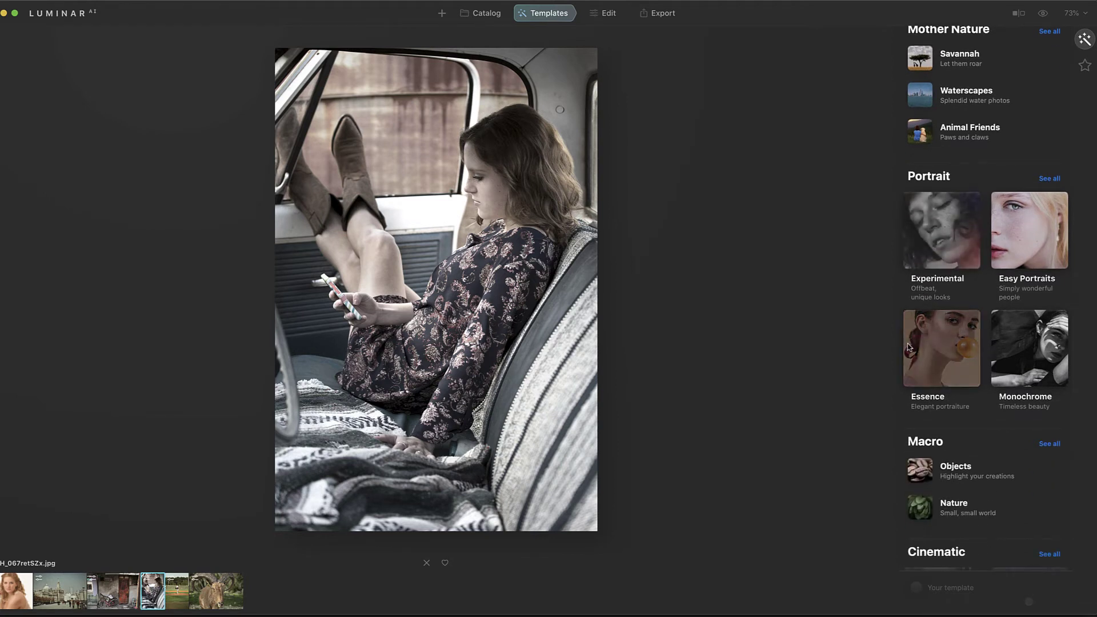
# Apply the Easy Portraits Vignette template and compare it with the original
pyautogui.click(1051, 243)
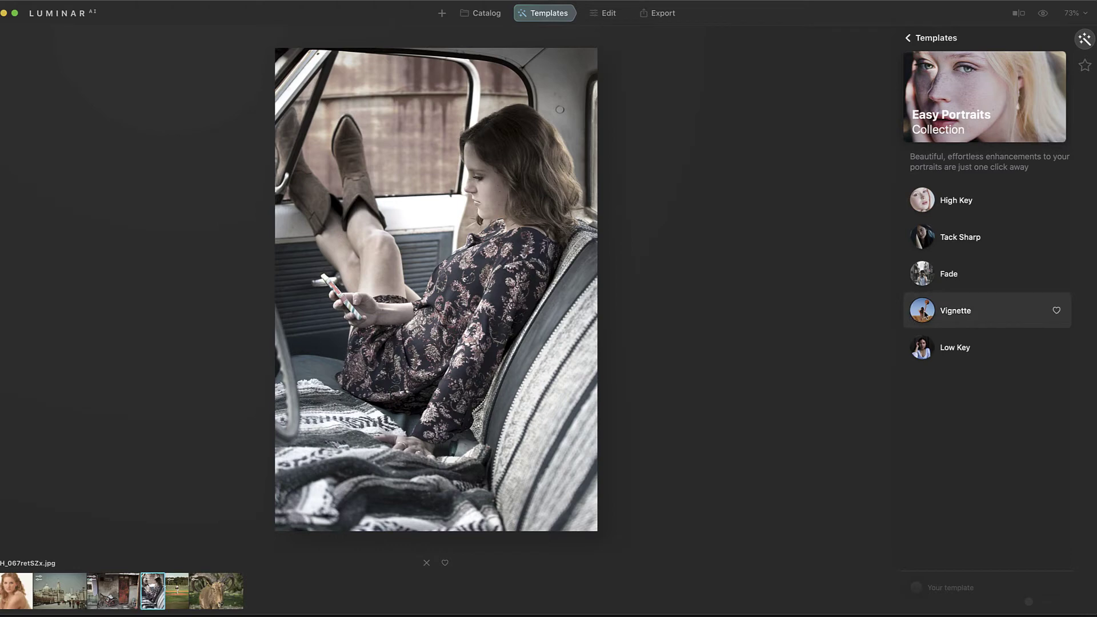
pyautogui.click(924, 313)
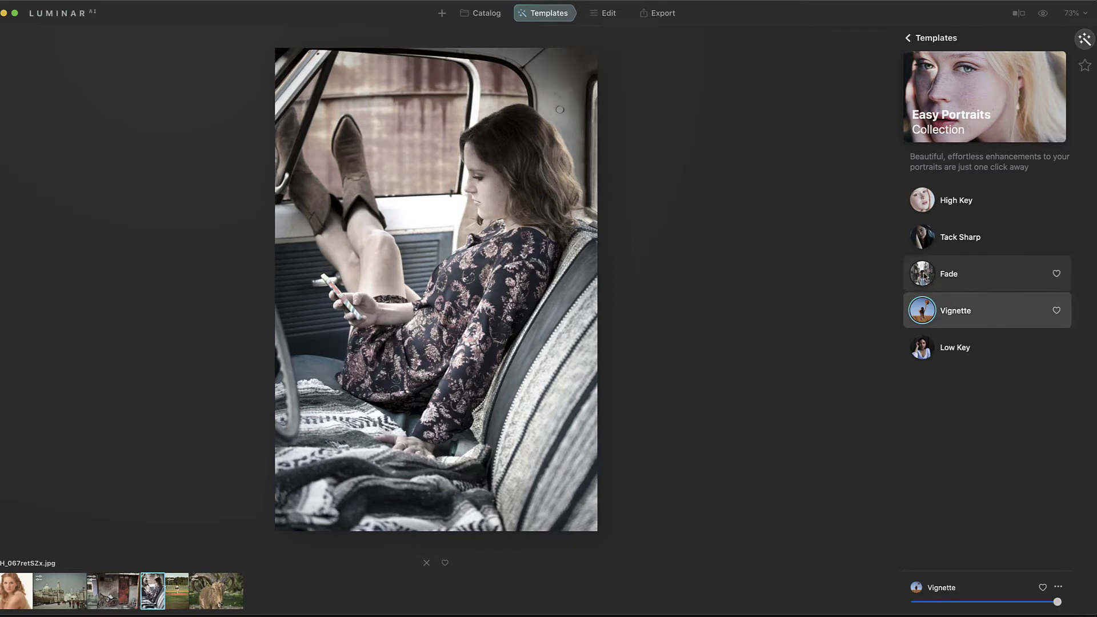
pyautogui.click(1042, 13)
pyautogui.click(1042, 14)
pyautogui.click(1042, 14)
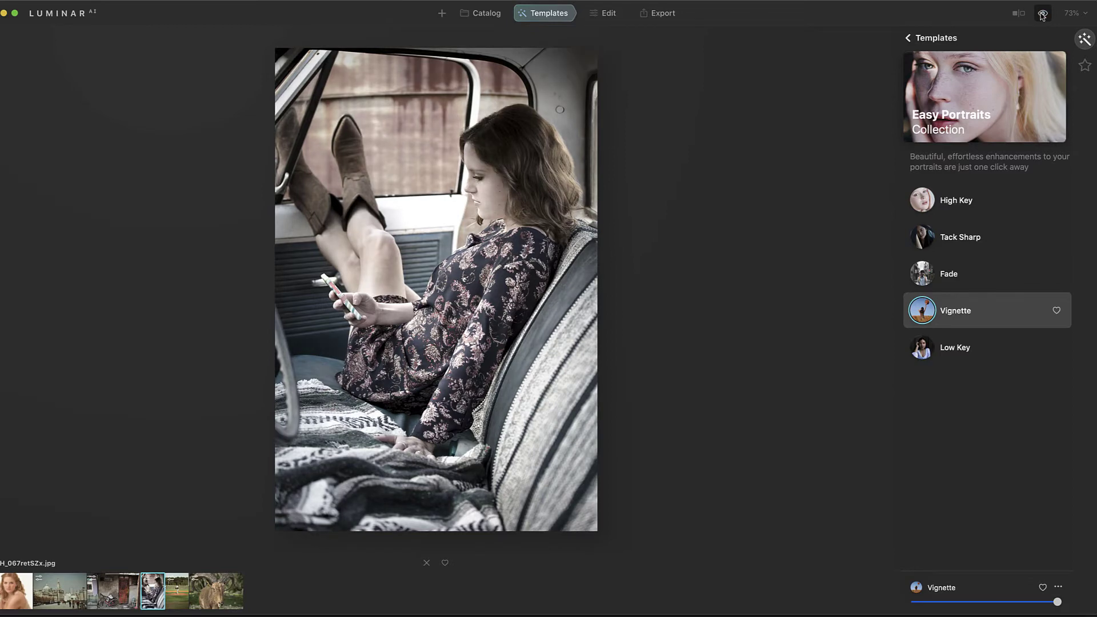
# Switch to the Fade template, compare it with the original, and glance at the Edit tools
pyautogui.click(971, 274)
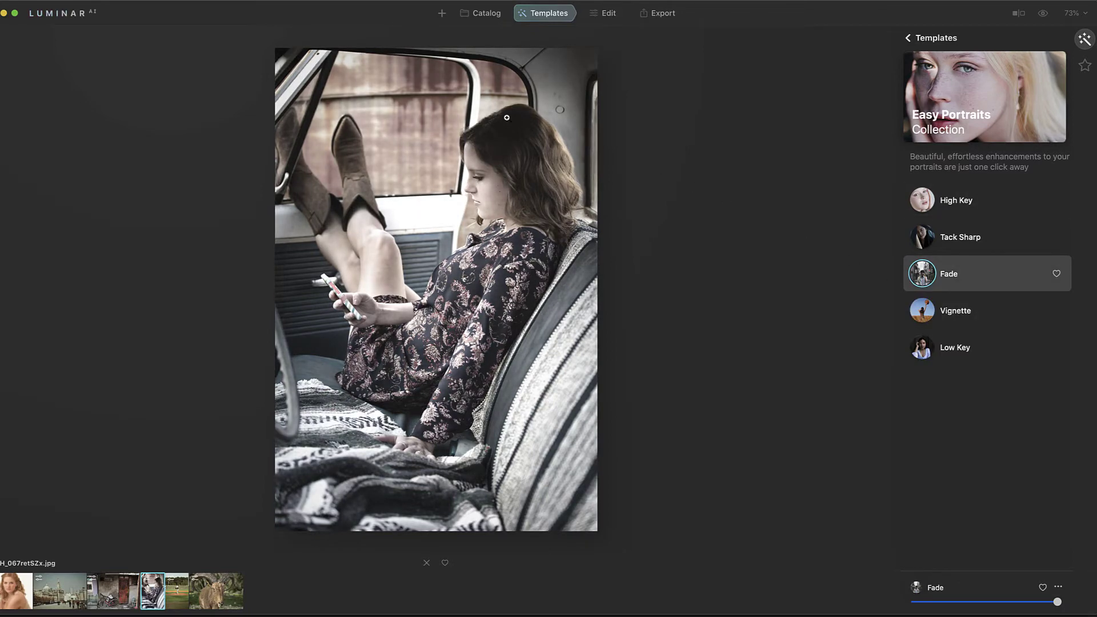
pyautogui.click(1039, 17)
pyautogui.click(1039, 17)
pyautogui.click(1044, 16)
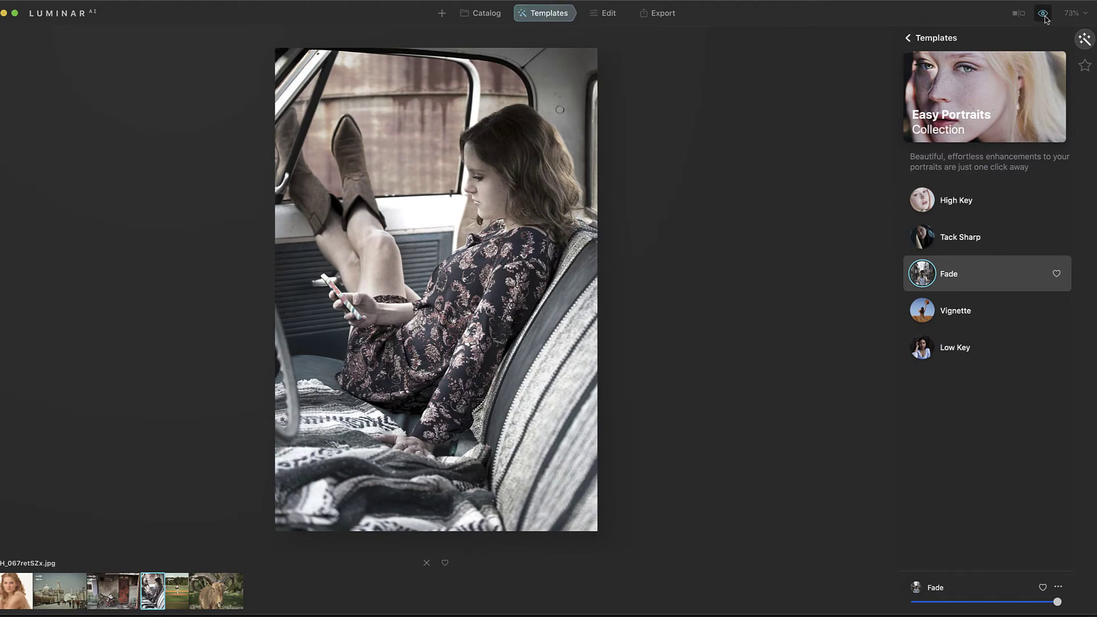
pyautogui.click(1044, 15)
pyautogui.click(1044, 16)
pyautogui.click(1044, 15)
pyautogui.click(1044, 16)
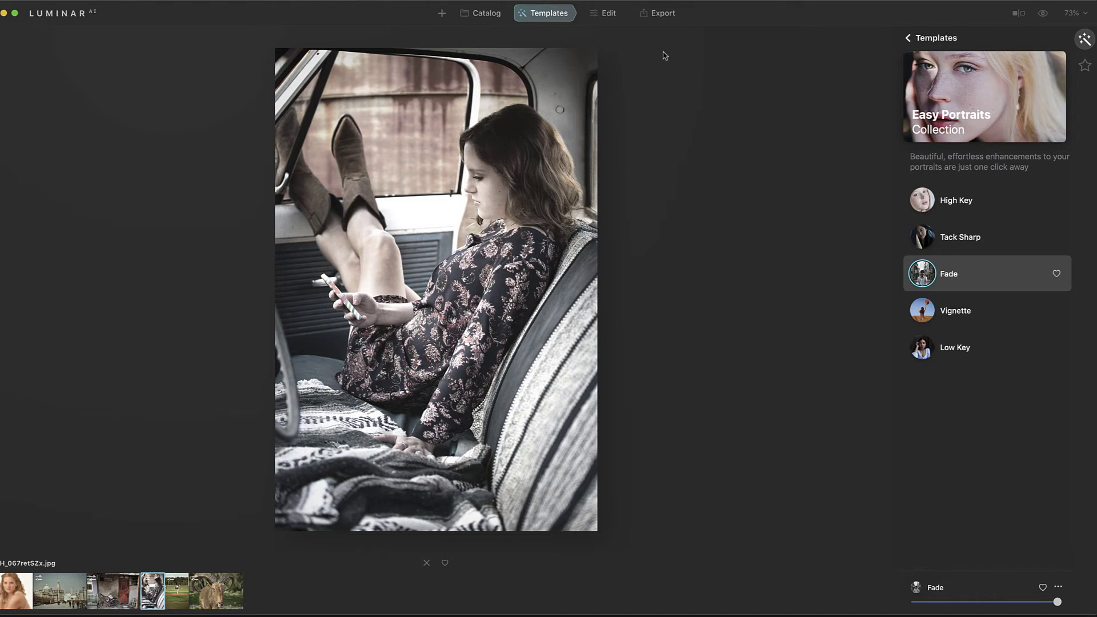
pyautogui.click(607, 19)
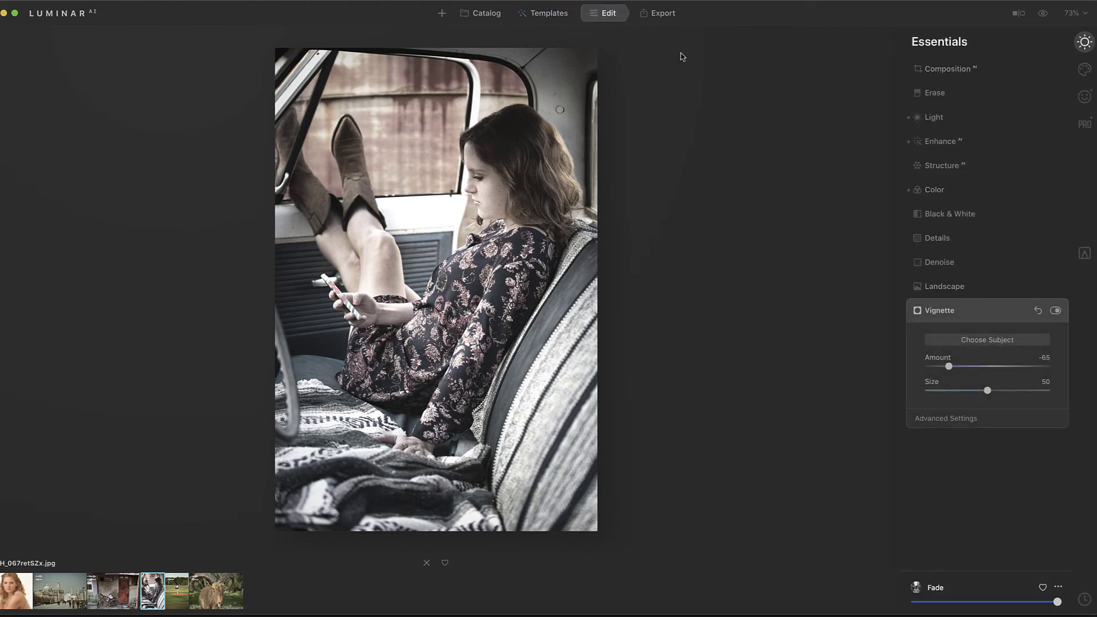
pyautogui.click(546, 13)
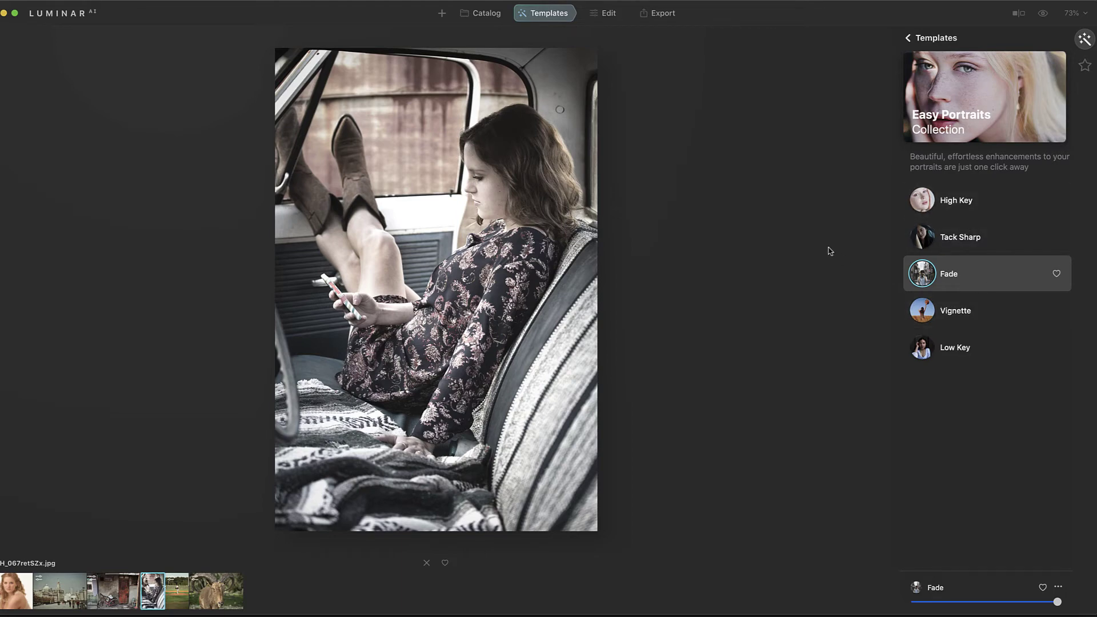
# Select the baseball pitcher photo in the Catalog and open it in Templates
pyautogui.click(487, 13)
pyautogui.click(38, 309)
pyautogui.click(552, 17)
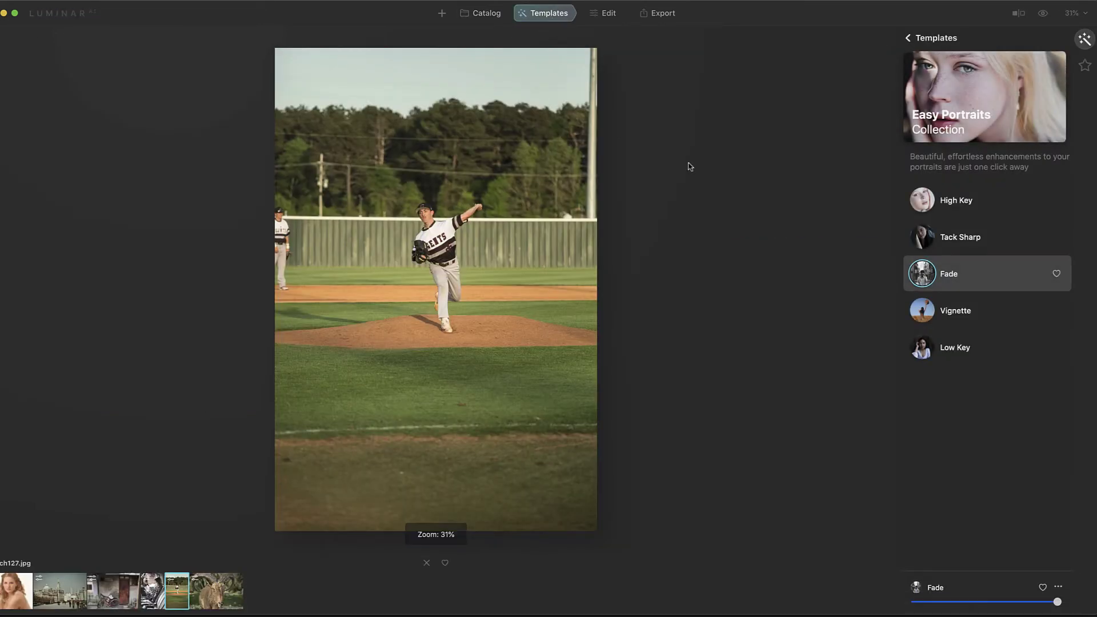
pyautogui.click(928, 38)
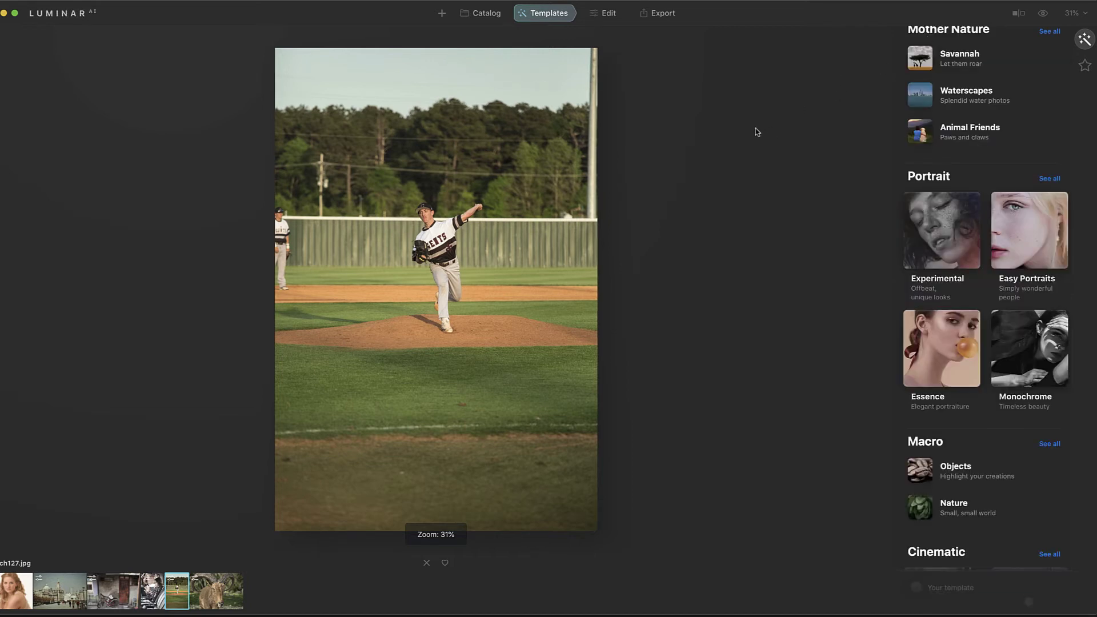
# Apply the Blockbuster collection's Teal & Orange template to the baseball photo
pyautogui.scroll(10, 979, 229)
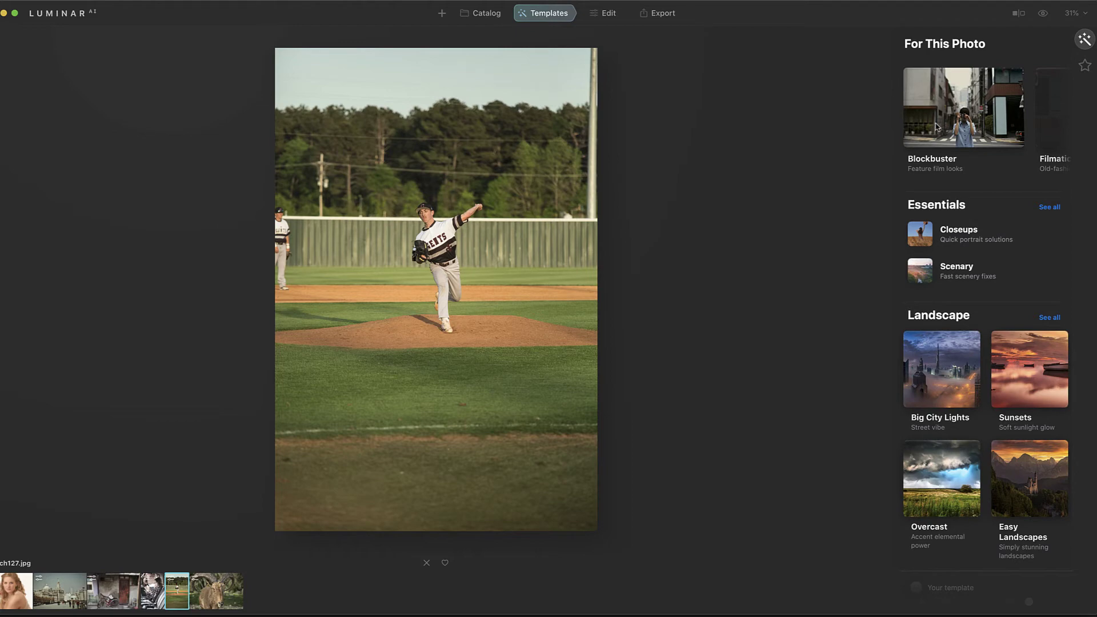
pyautogui.scroll(-8, 970, 245)
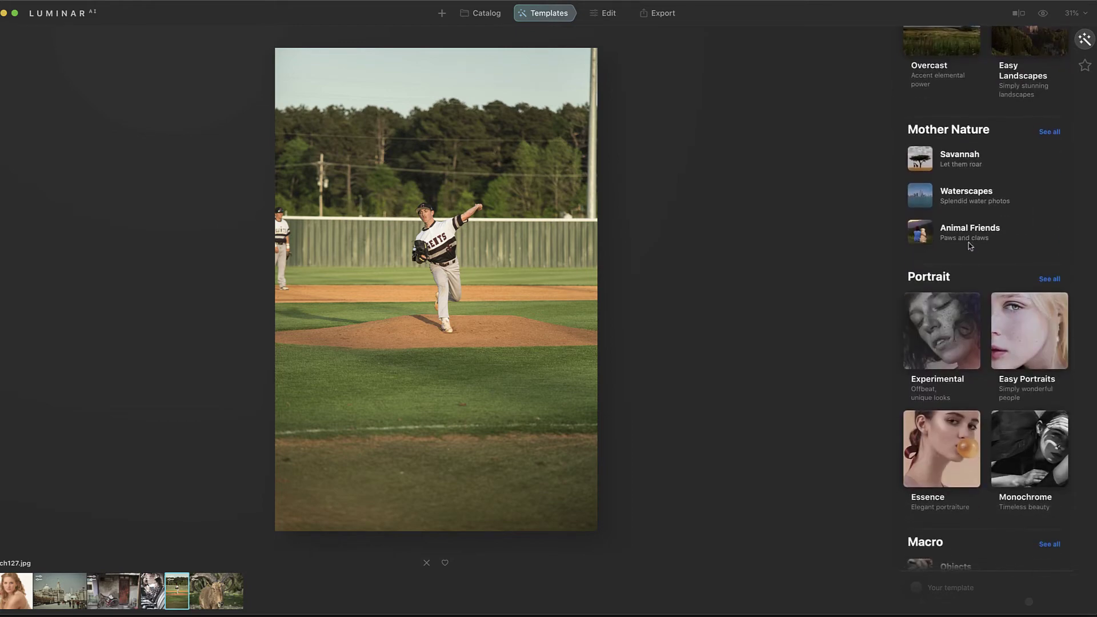
pyautogui.scroll(8, 970, 245)
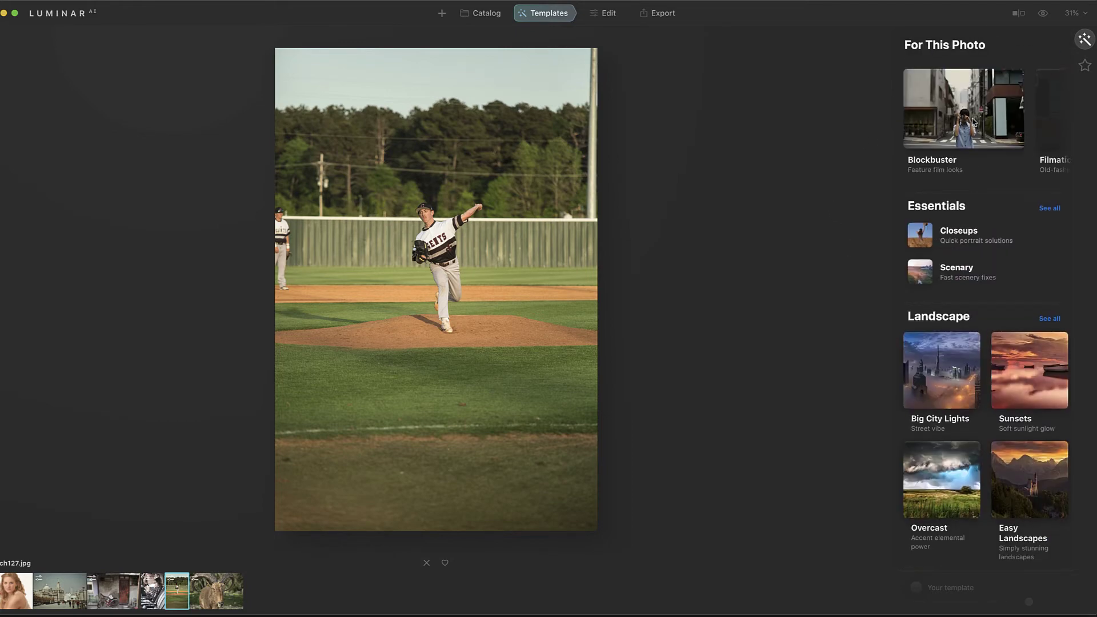
pyautogui.click(974, 122)
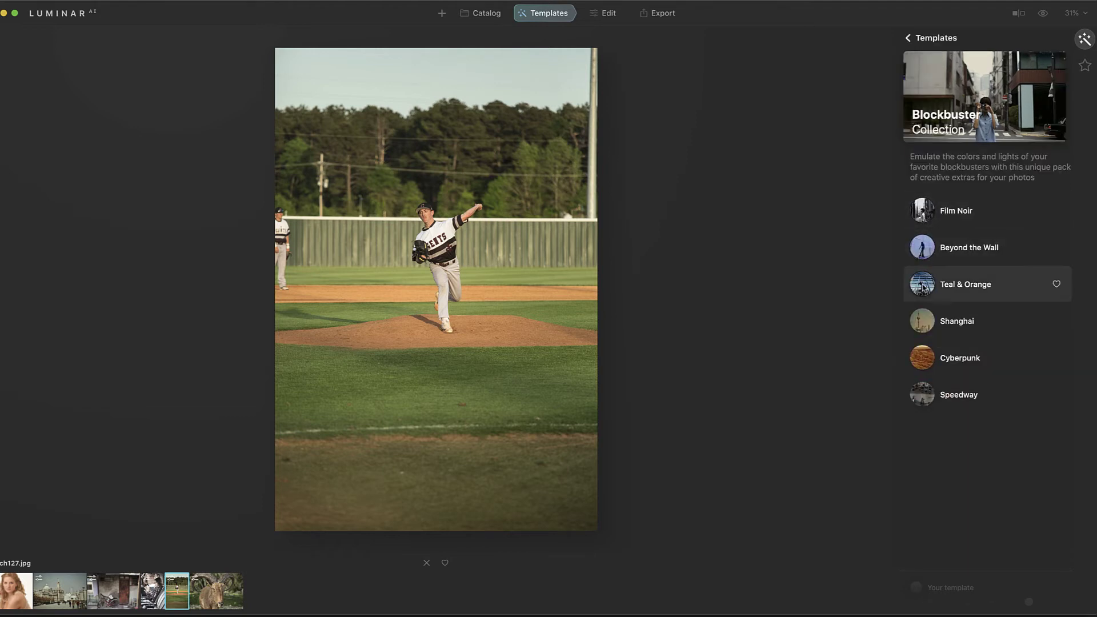
pyautogui.click(923, 287)
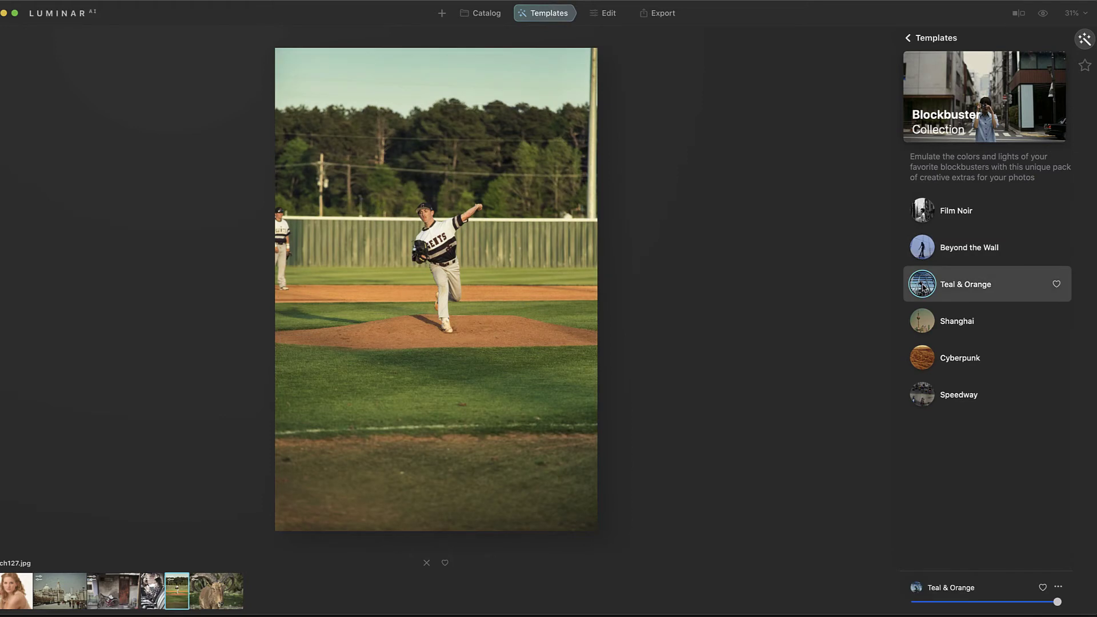
# Soften Teal & Orange, try Cyberpunk, then settle on the Blockbuster Speedway template
pyautogui.click(1043, 13)
pyautogui.moveTo(1057, 603); pyautogui.dragTo(1024, 606)
pyautogui.click(930, 364)
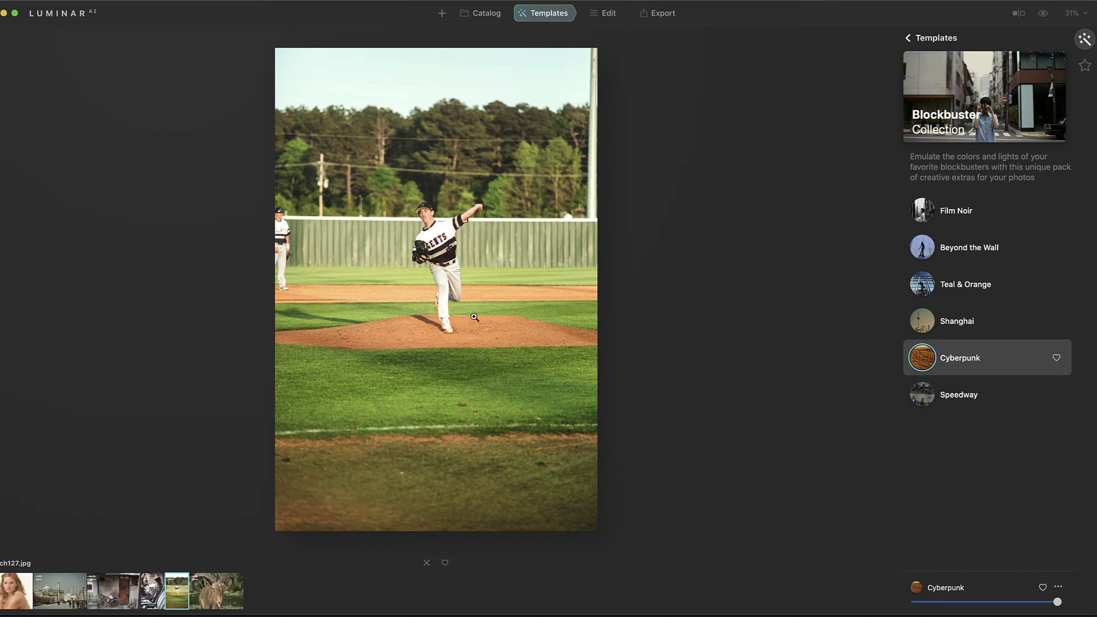
pyautogui.click(930, 403)
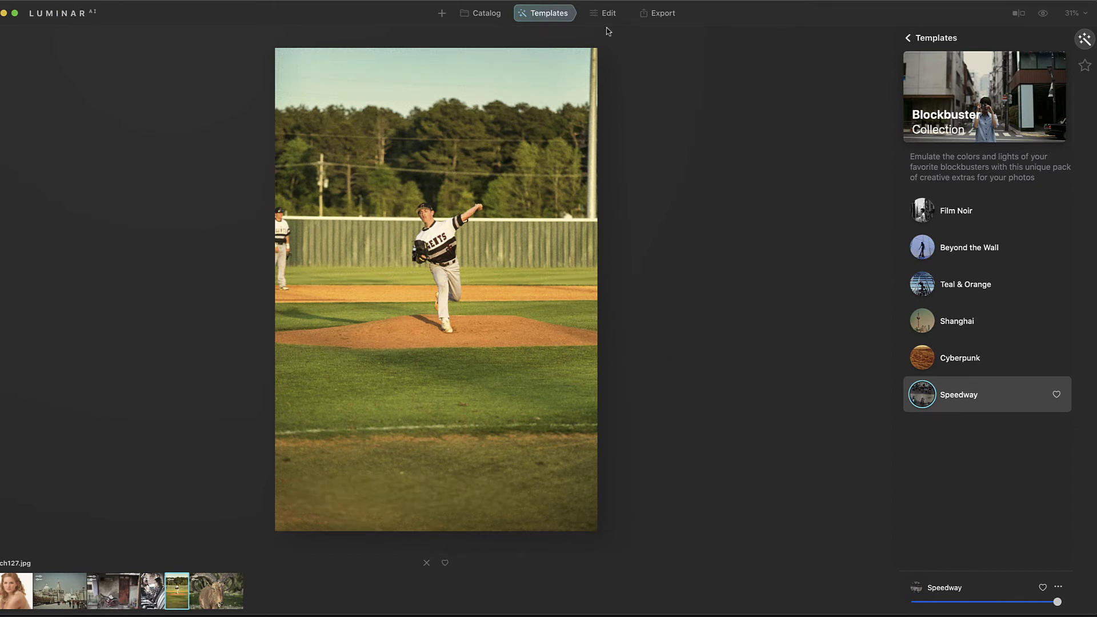
# Pick the goat photo Horns34.jpg from the Catalog and open it in Templates
pyautogui.click(588, 20)
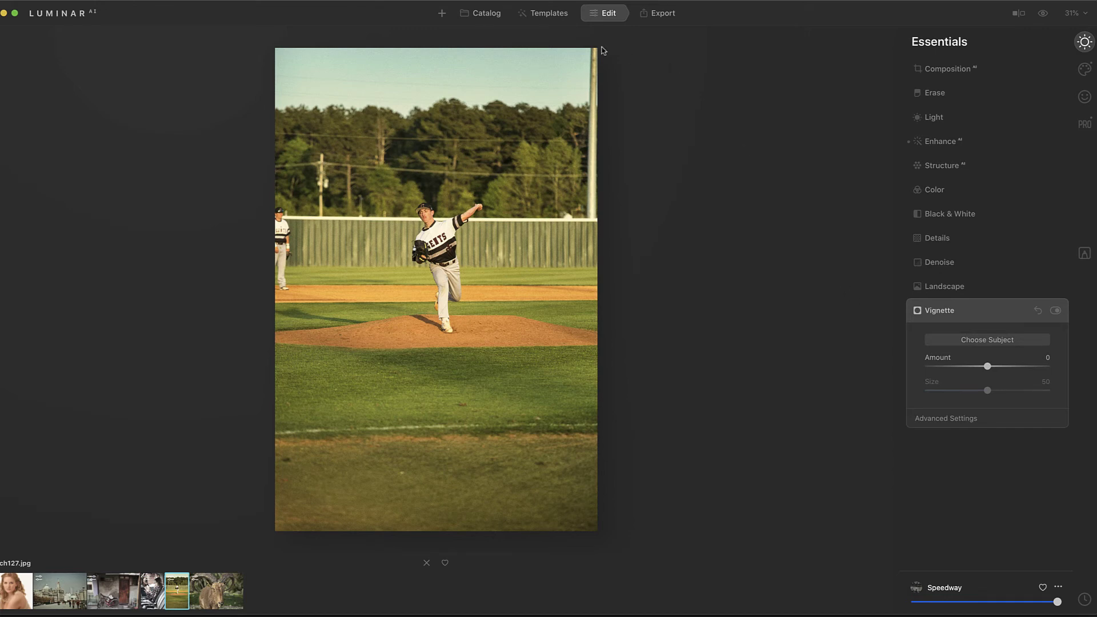
pyautogui.click(485, 13)
pyautogui.click(209, 344)
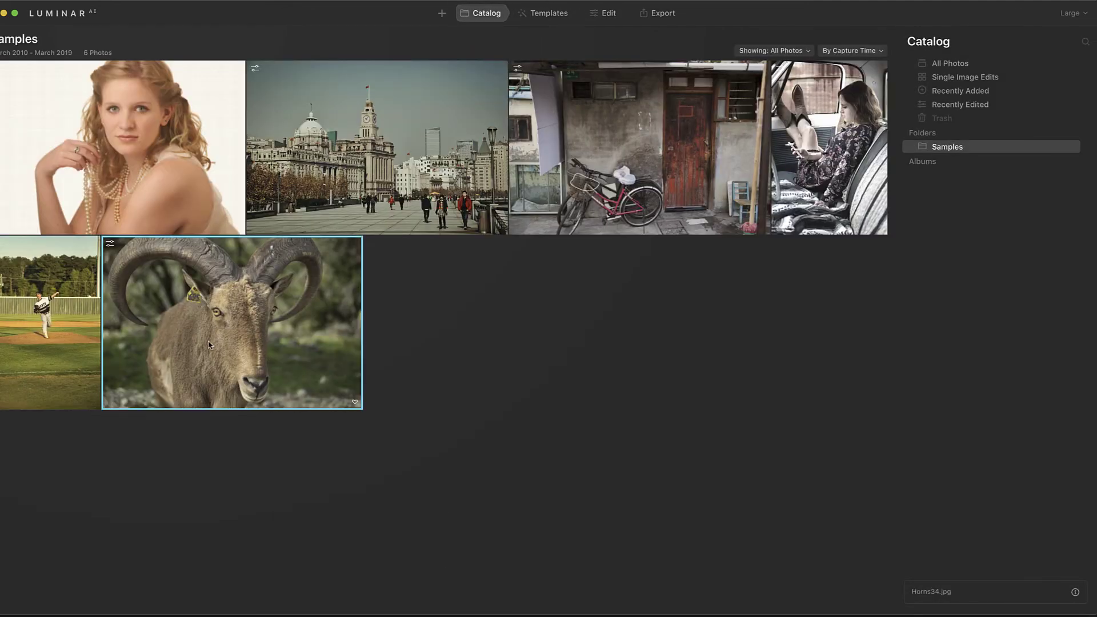
pyautogui.click(544, 13)
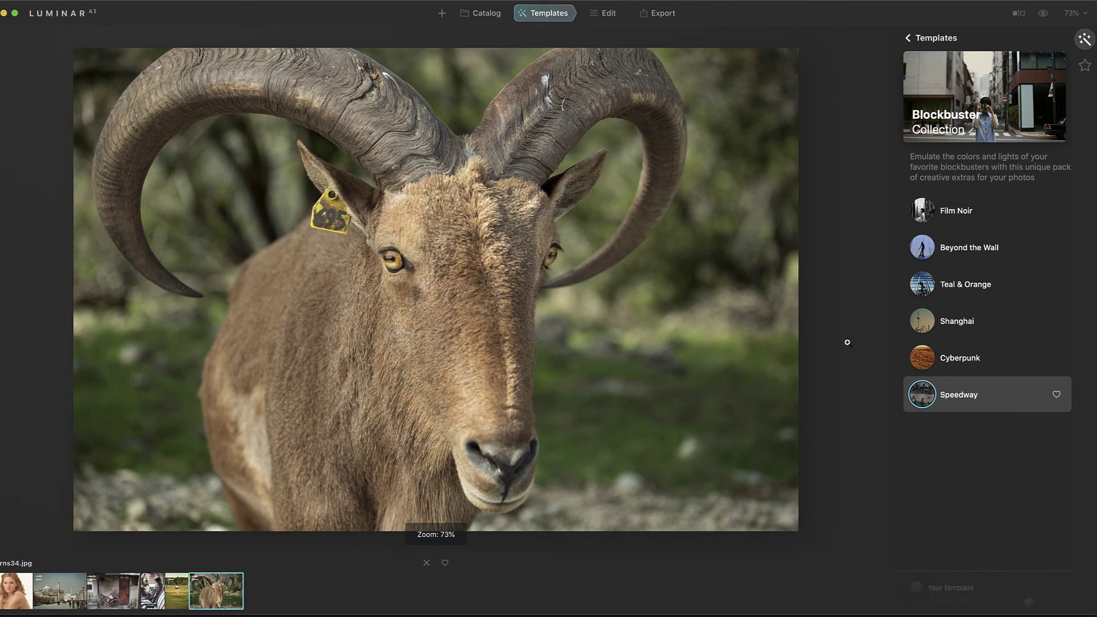
# Apply the Savannah collection's Instant Result template to Horns34.jpg
pyautogui.click(940, 41)
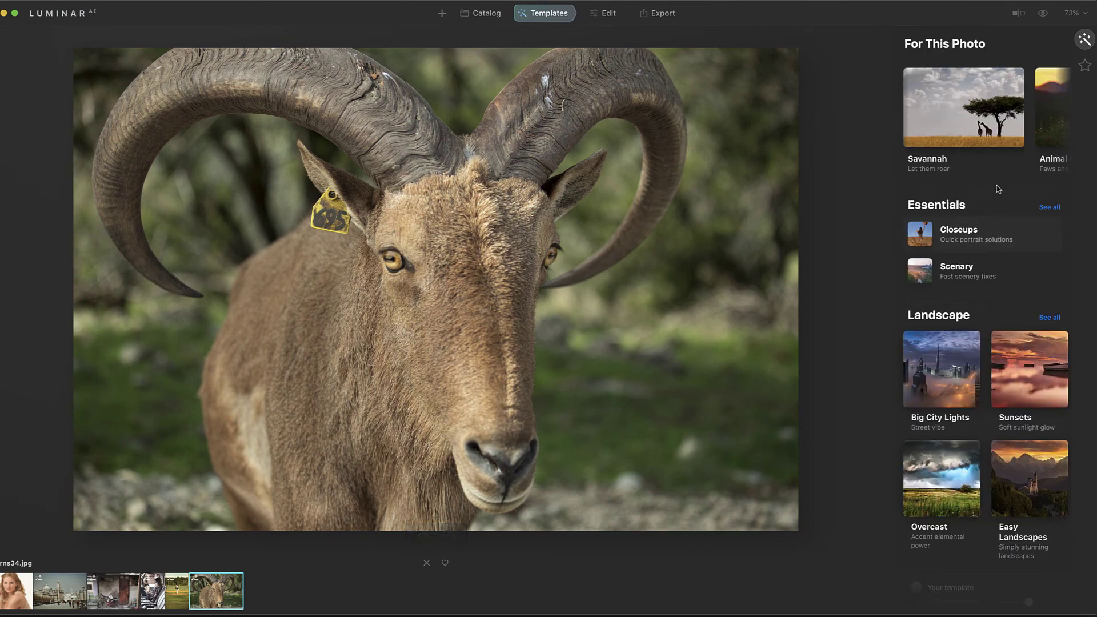
pyautogui.click(944, 117)
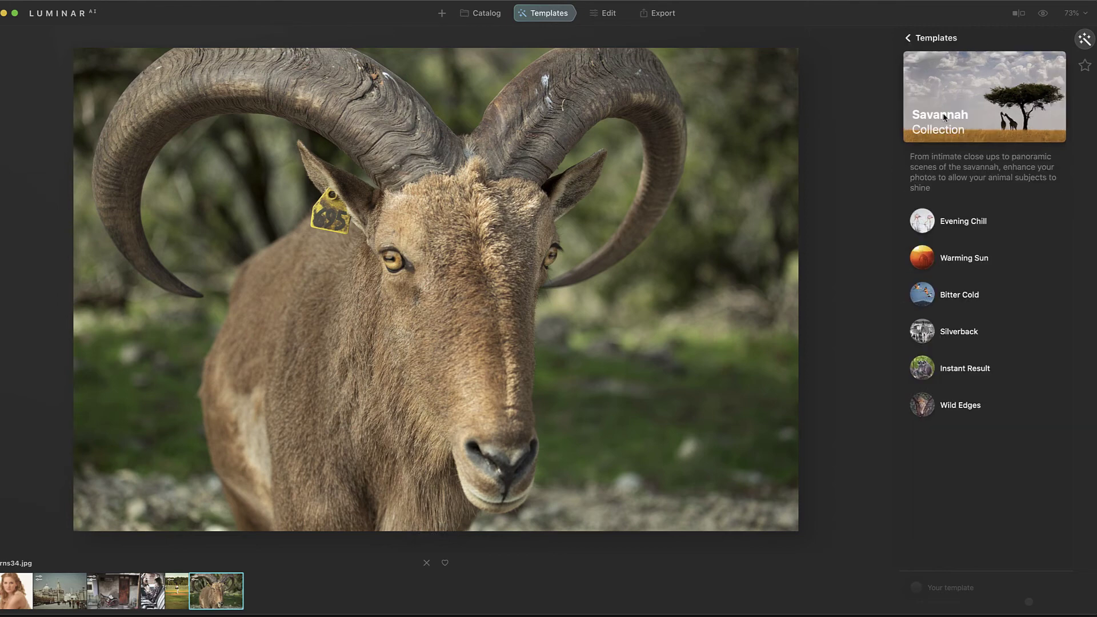
pyautogui.click(930, 375)
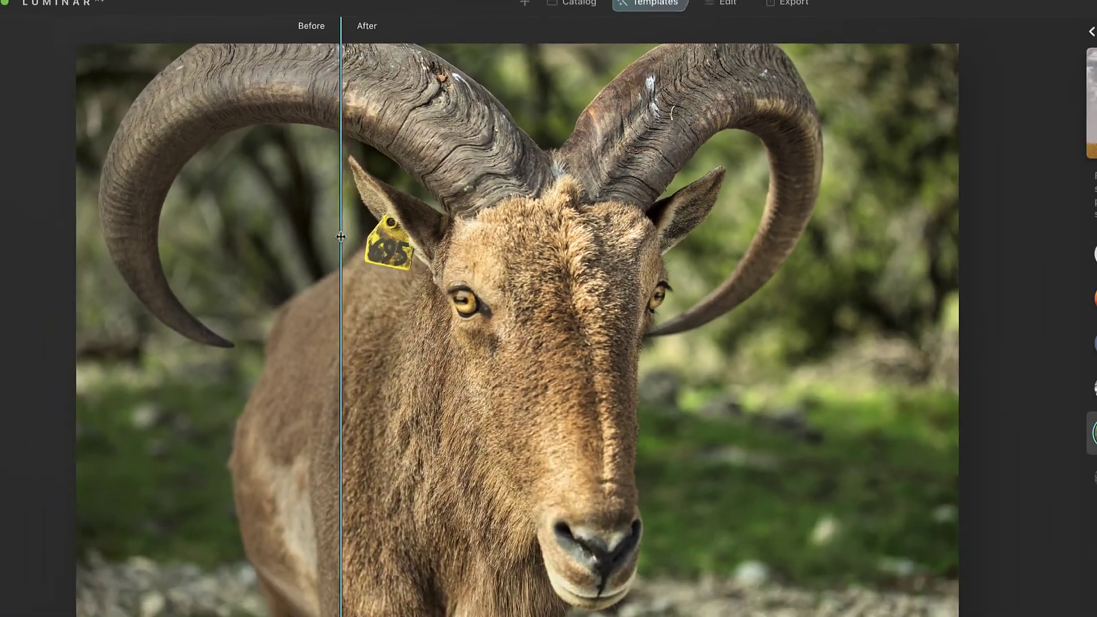
# Compare the ram in before/after split view and lower the Instant Result strength slightly
pyautogui.moveTo(341, 237); pyautogui.dragTo(170, 227)
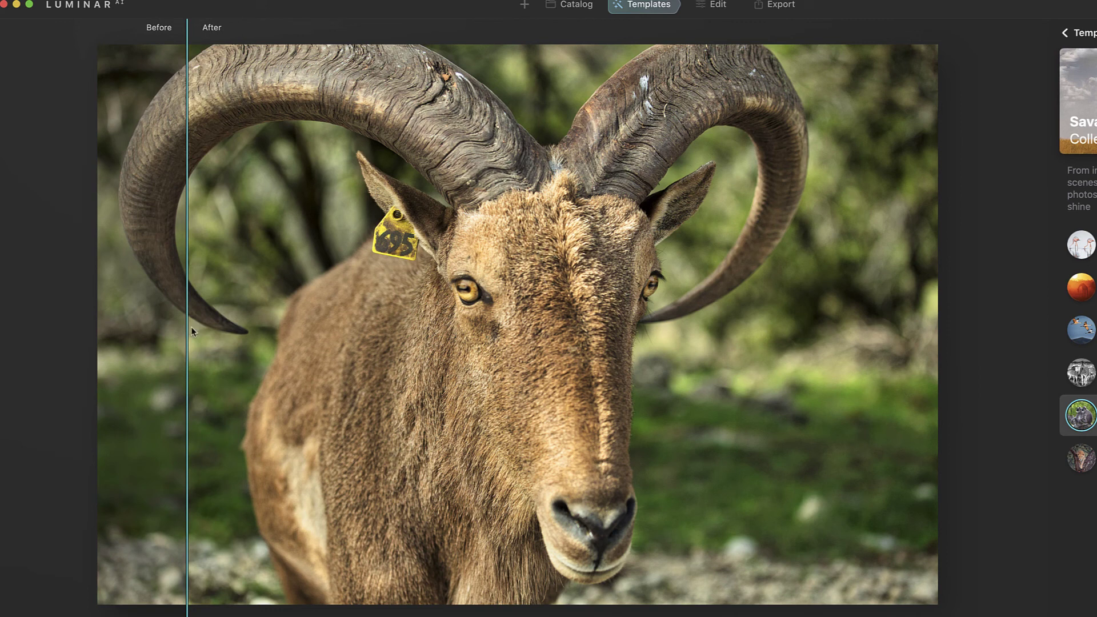
pyautogui.moveTo(187, 327); pyautogui.dragTo(234, 349)
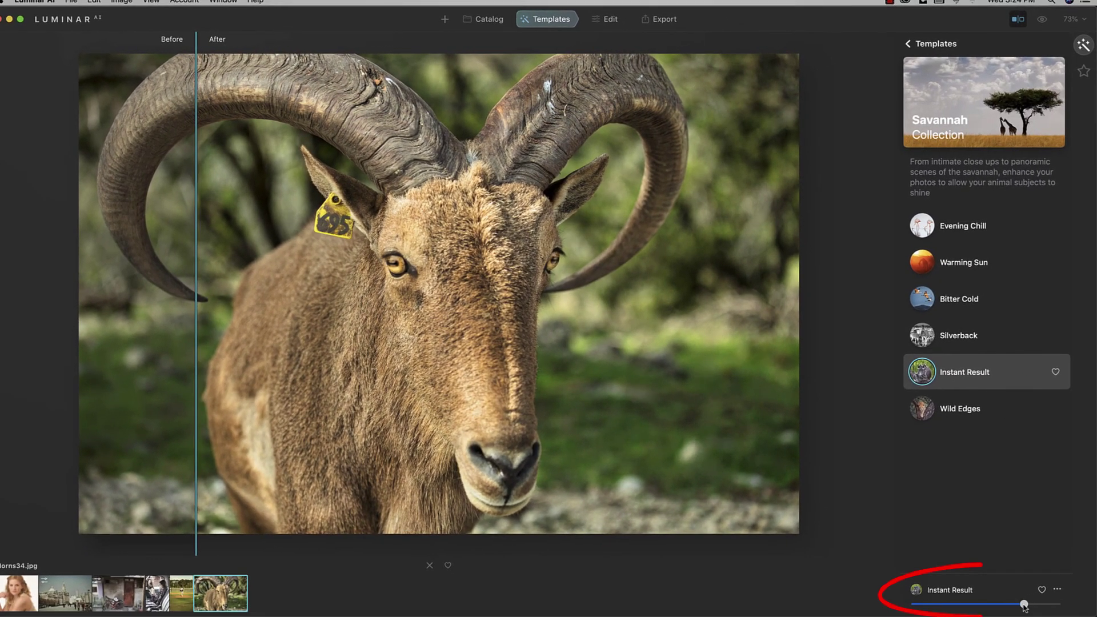
pyautogui.moveTo(1024, 606); pyautogui.dragTo(1004, 609)
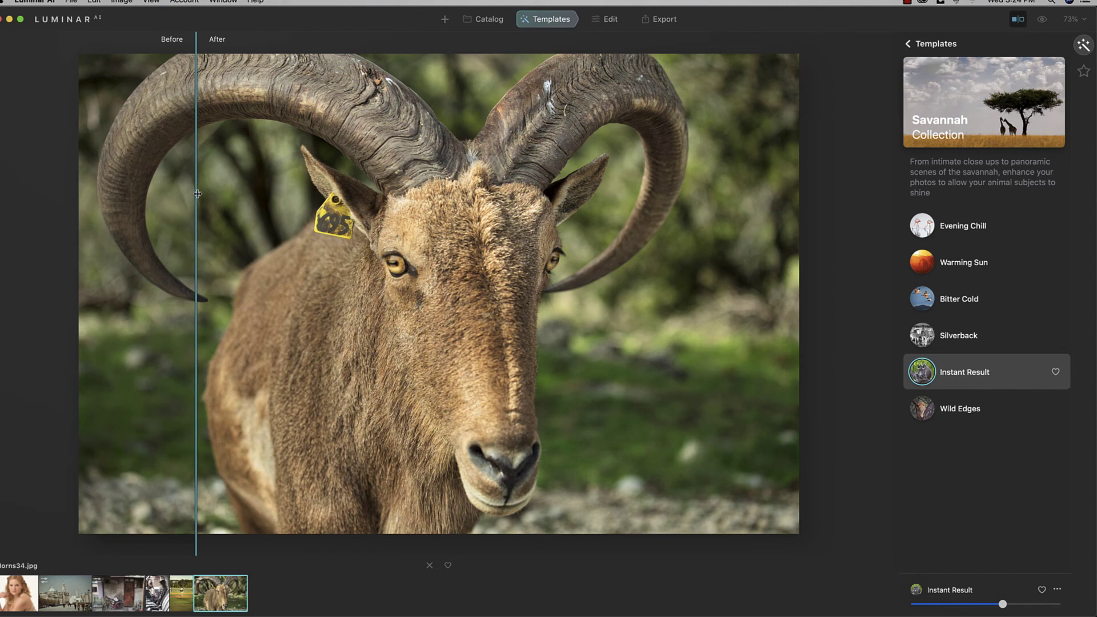
pyautogui.moveTo(197, 194); pyautogui.dragTo(114, 204)
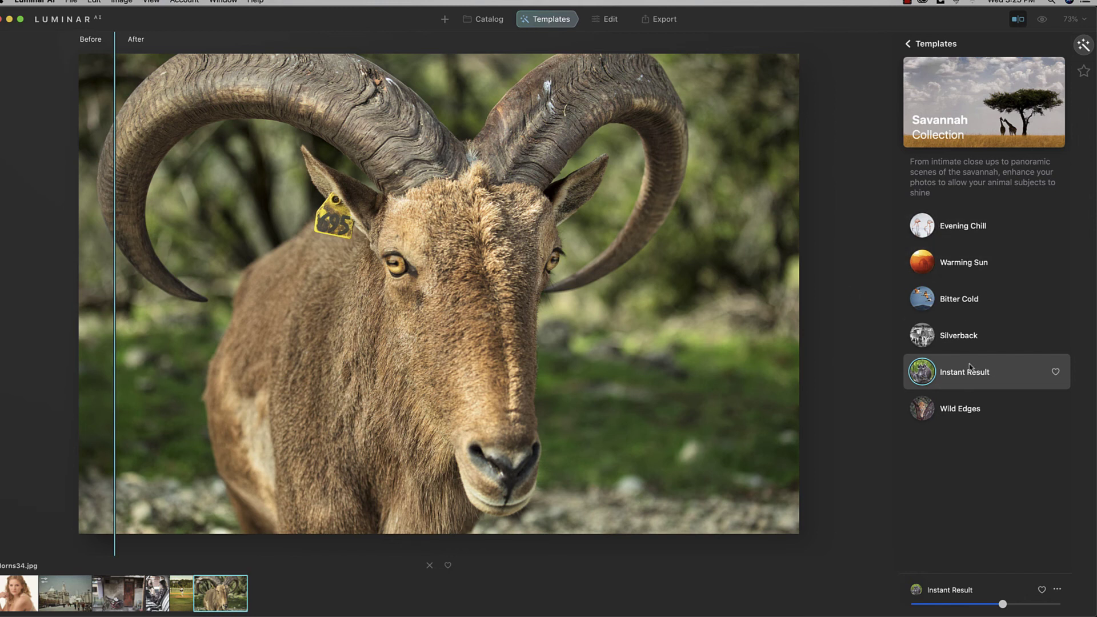
# Try Warming Sun, switch the ram to the Savannah Bitter Cold template, and open Export
pyautogui.click(970, 267)
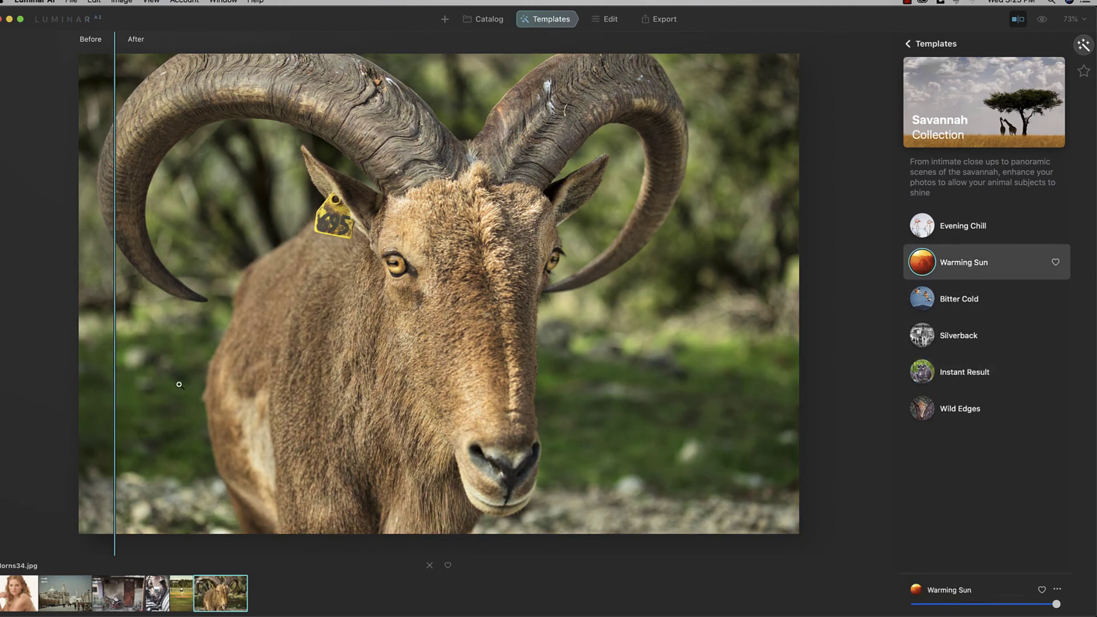
pyautogui.moveTo(115, 396)
pyautogui.mouseDown()
pyautogui.moveTo(644, 403)
pyautogui.moveTo(115, 400)
pyautogui.mouseUp()
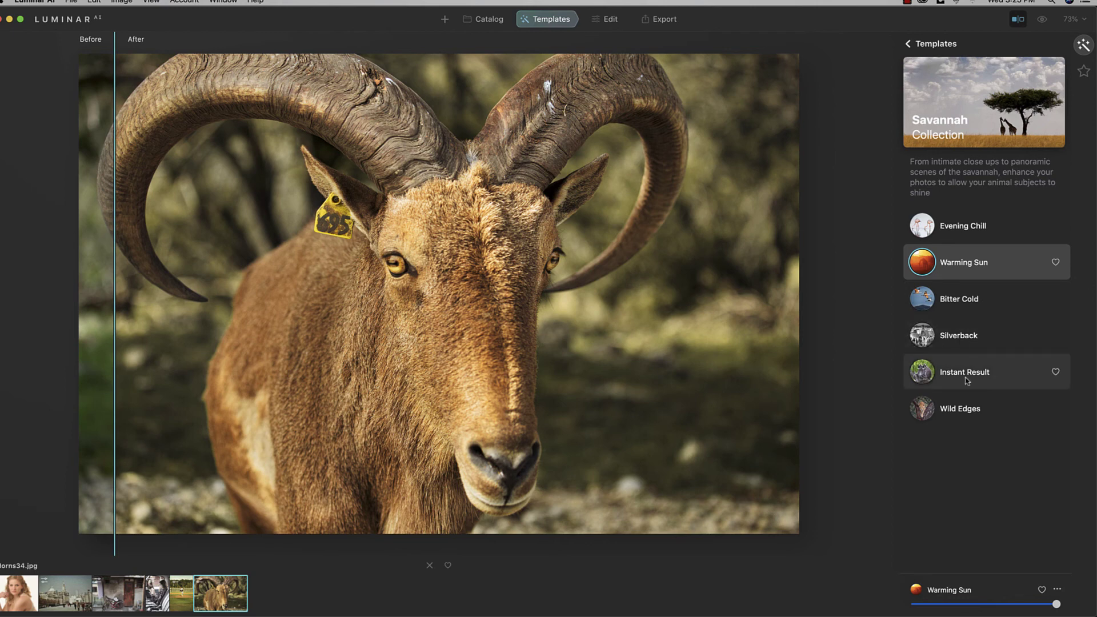
pyautogui.click(491, 20)
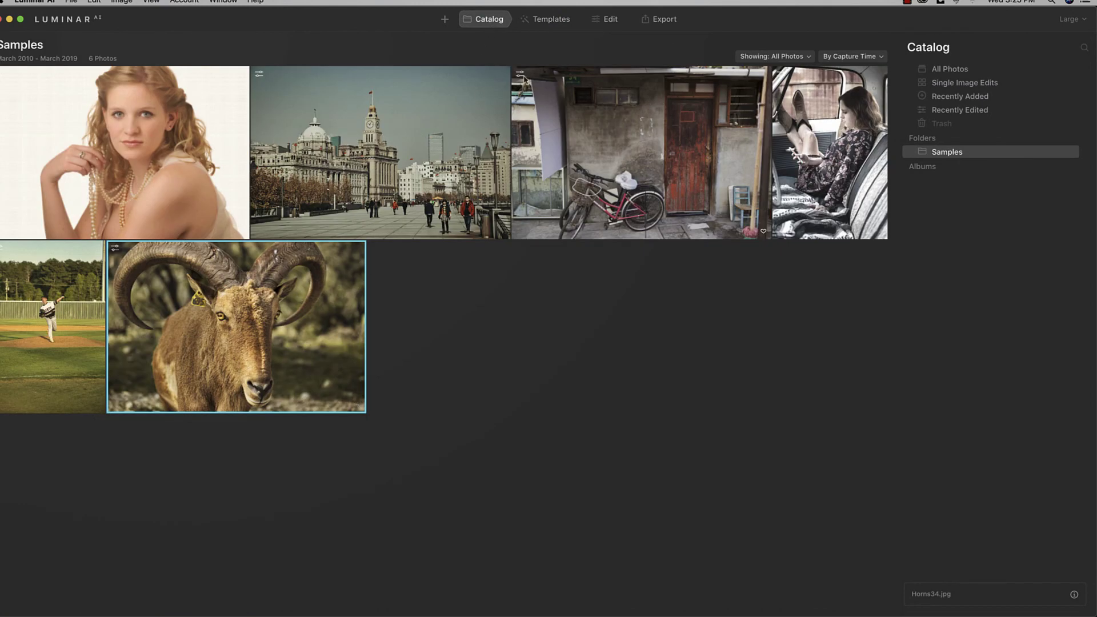
pyautogui.click(543, 23)
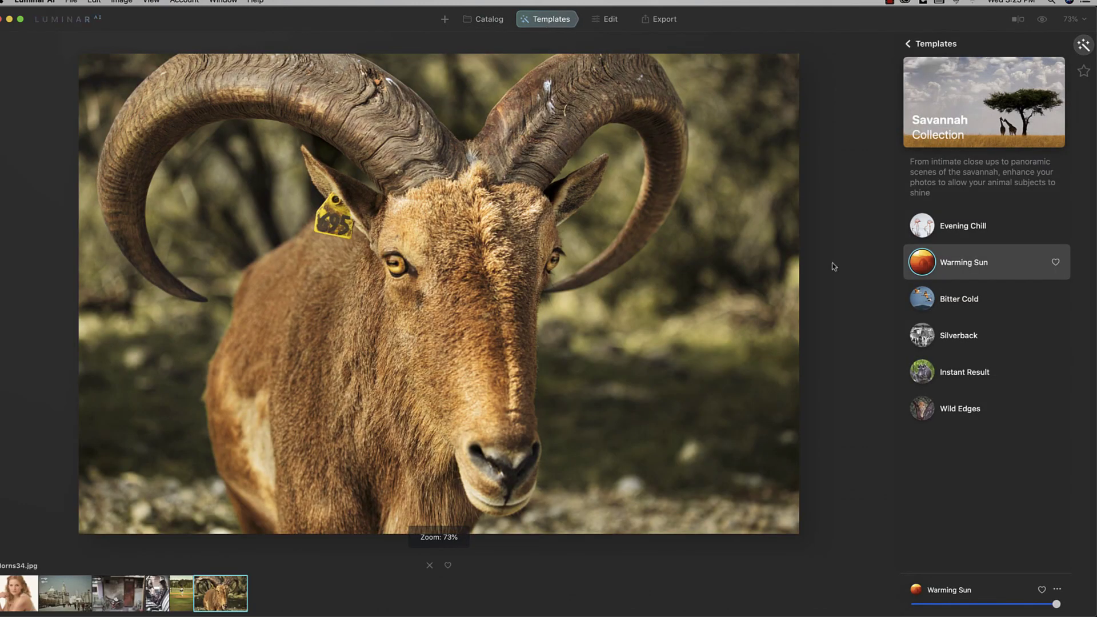
pyautogui.click(963, 301)
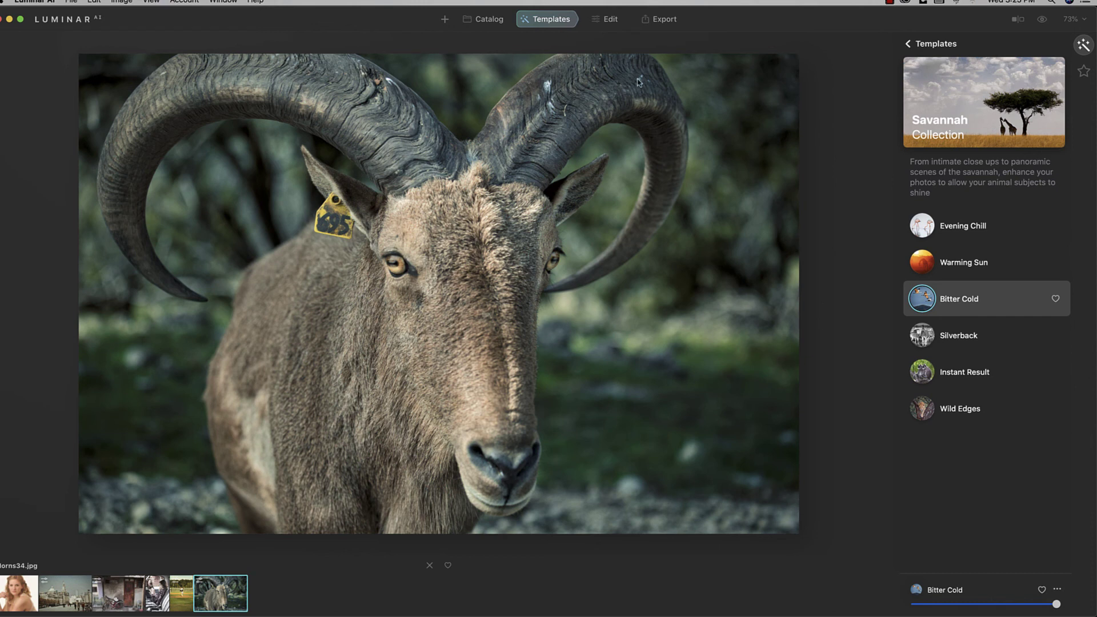
pyautogui.click(650, 20)
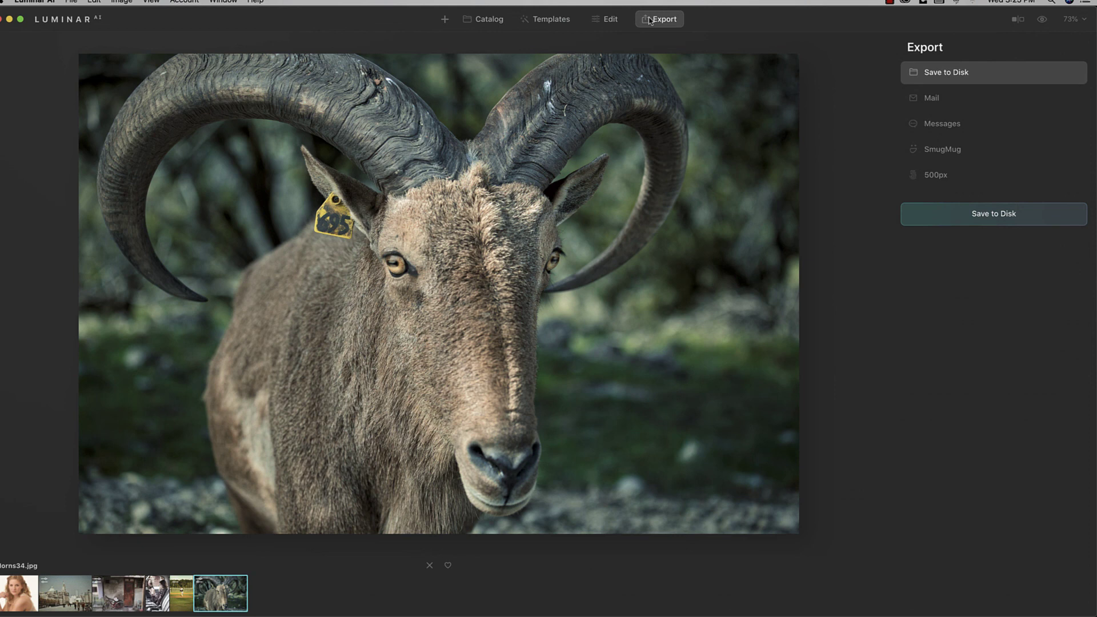
# Show the Creative and then Portrait tool groups in the Edit panel for the ram photo
pyautogui.click(607, 19)
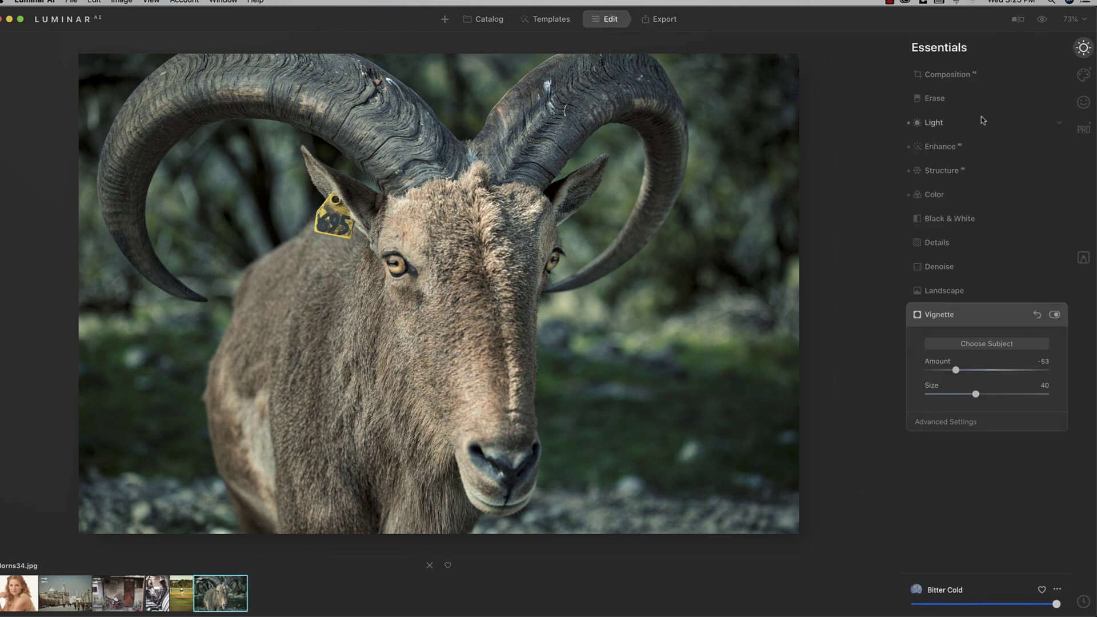
pyautogui.click(1084, 75)
pyautogui.click(1084, 102)
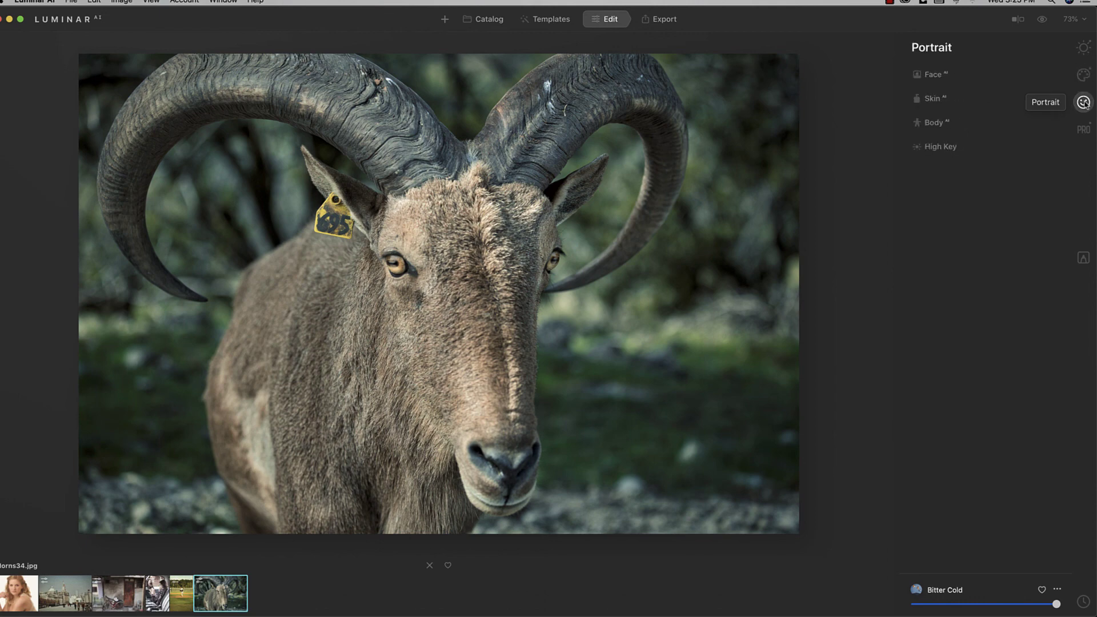